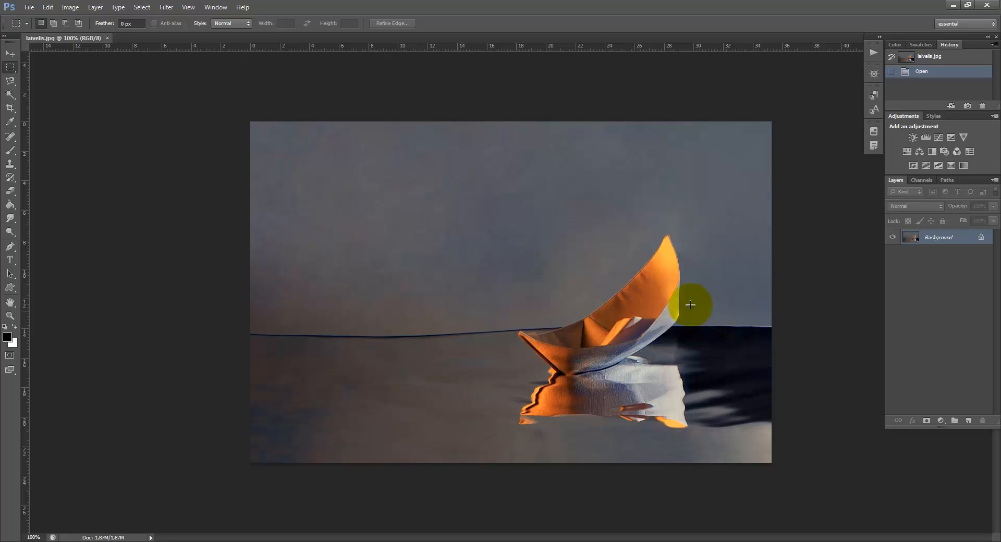
# - Show the recorded actions and browse the Default Actions set for frame effects
pyautogui.click(220, 9)
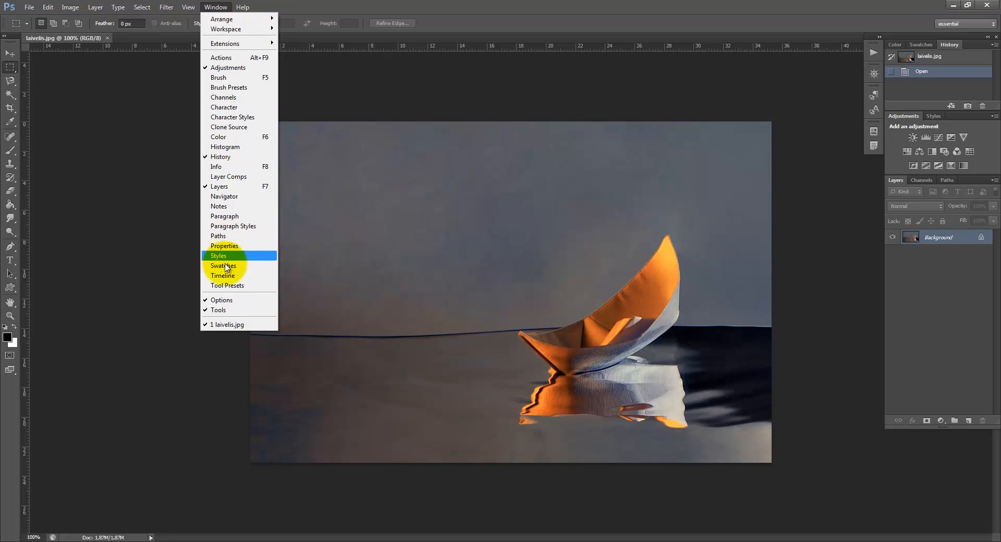
pyautogui.click(222, 59)
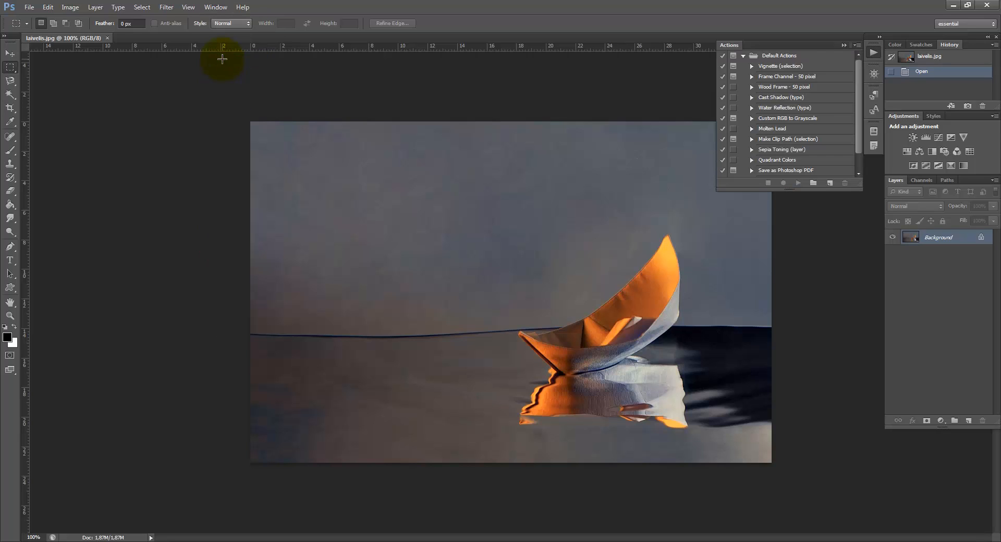
pyautogui.click(774, 79)
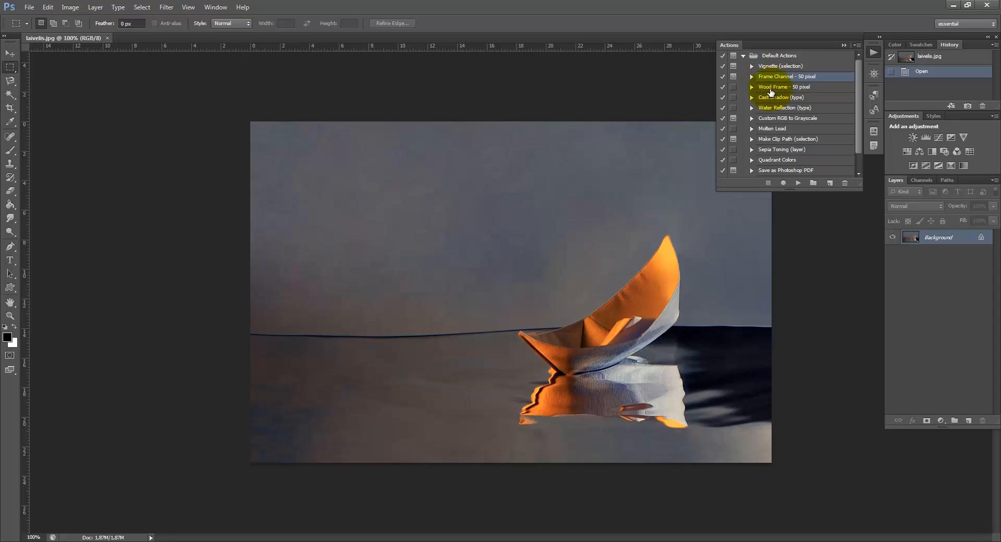
pyautogui.click(771, 90)
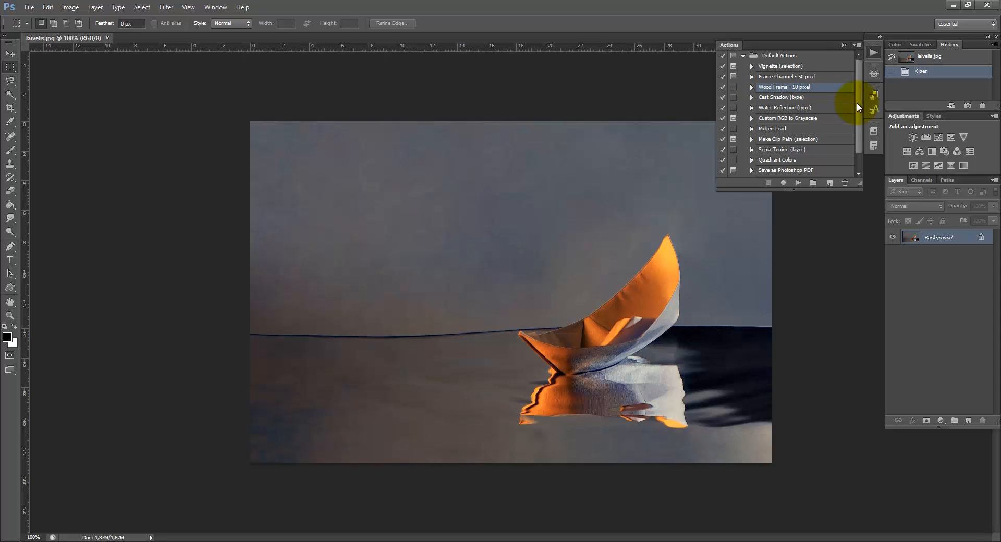
pyautogui.moveTo(857, 102); pyautogui.dragTo(856, 105)
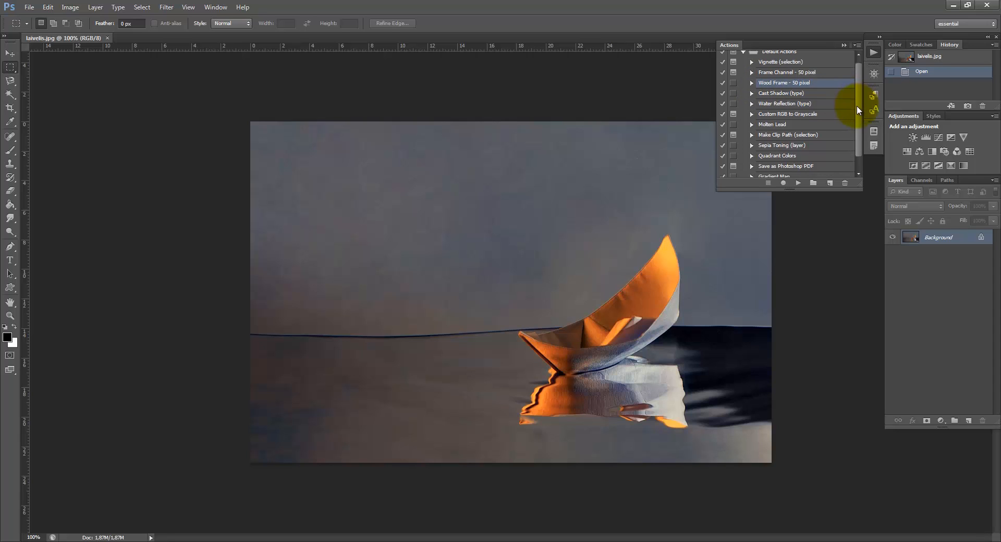
pyautogui.click(779, 125)
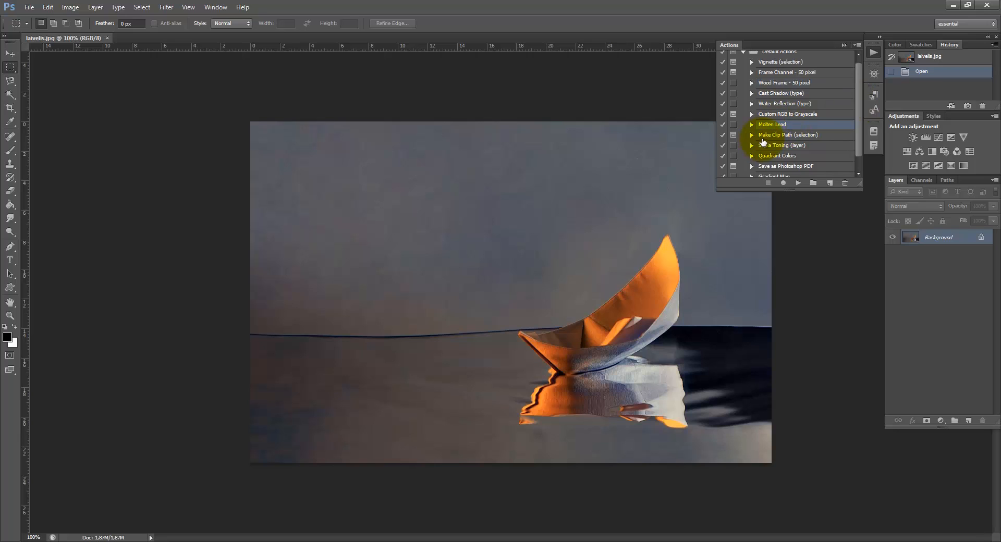
pyautogui.moveTo(856, 127); pyautogui.dragTo(858, 117)
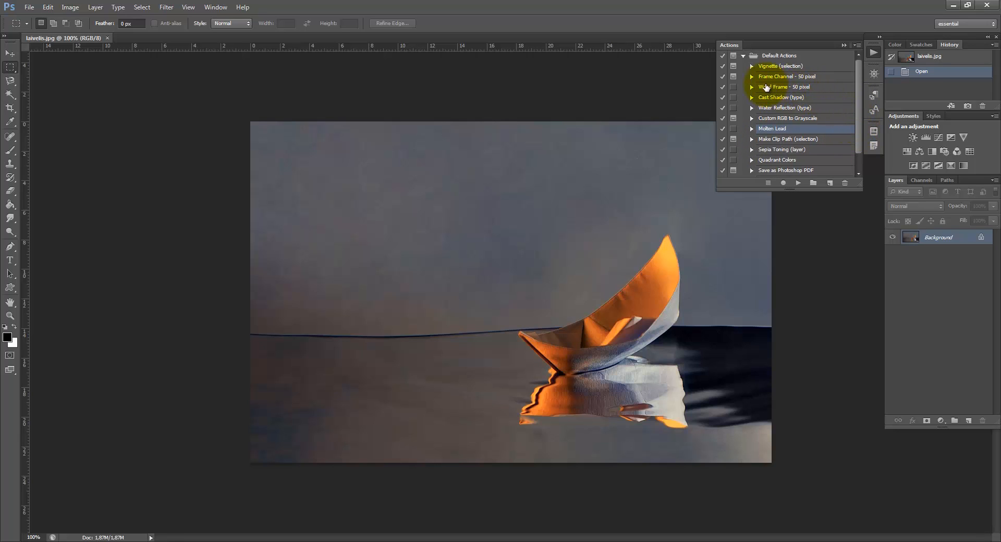
# - Run the Frame Channel - 50 pixel action on the paper boat image
pyautogui.click(782, 78)
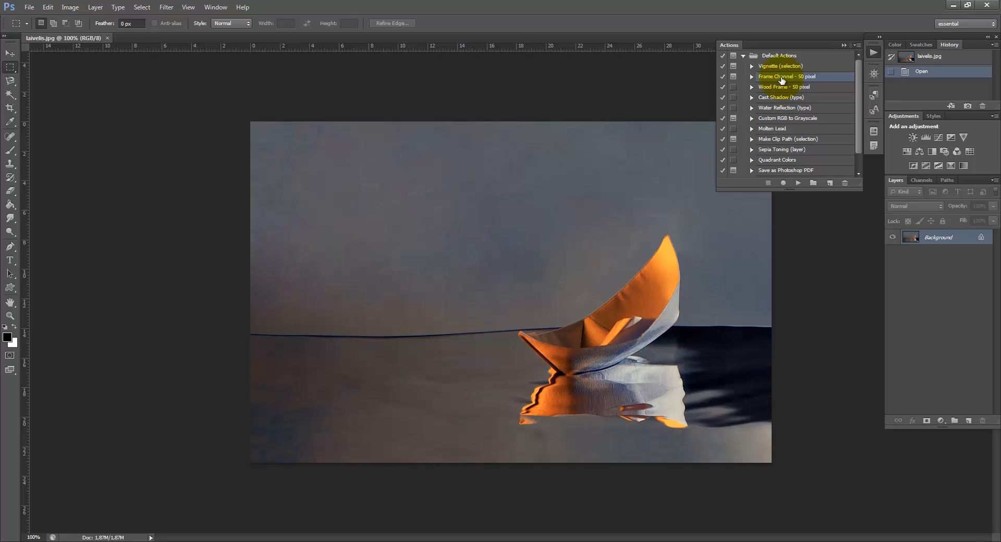
pyautogui.click(799, 183)
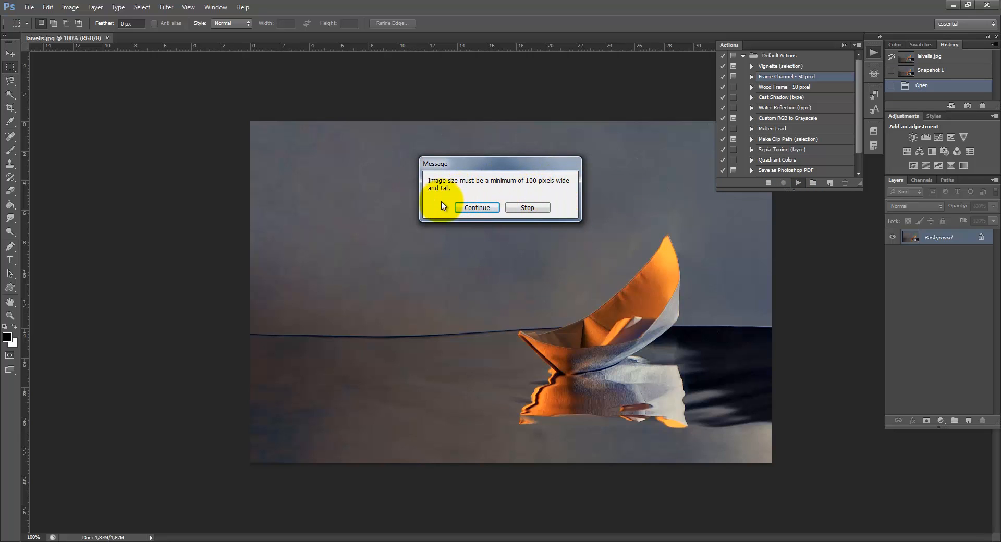
pyautogui.click(478, 209)
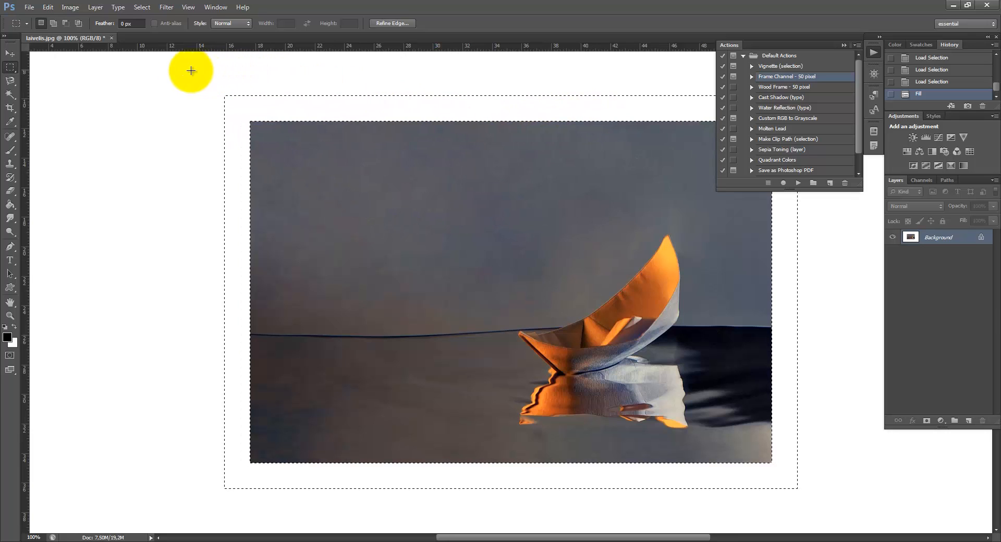
# - Fill the frame selection with the orange color f18322 sampled from the paper boat, then clear the selection
pyautogui.click(48, 8)
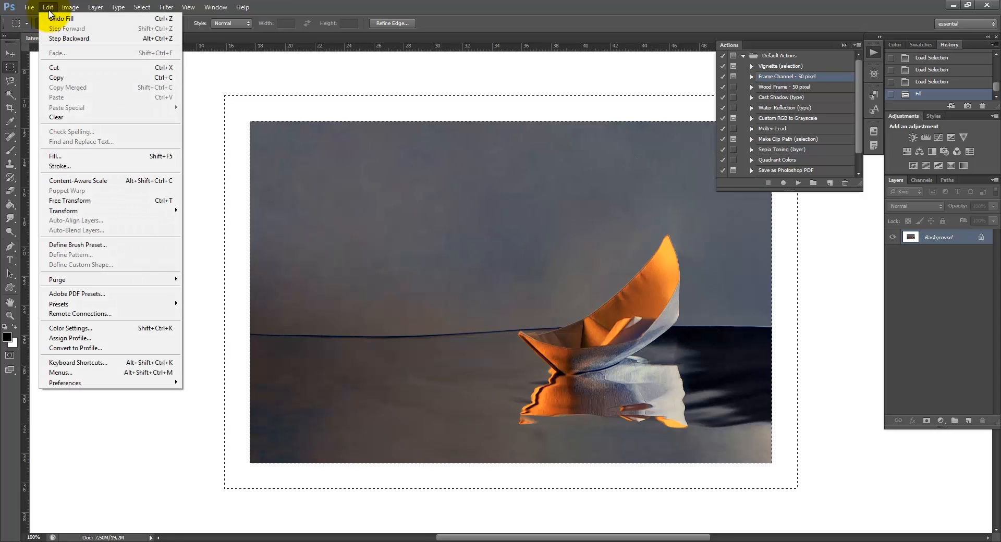
pyautogui.click(86, 156)
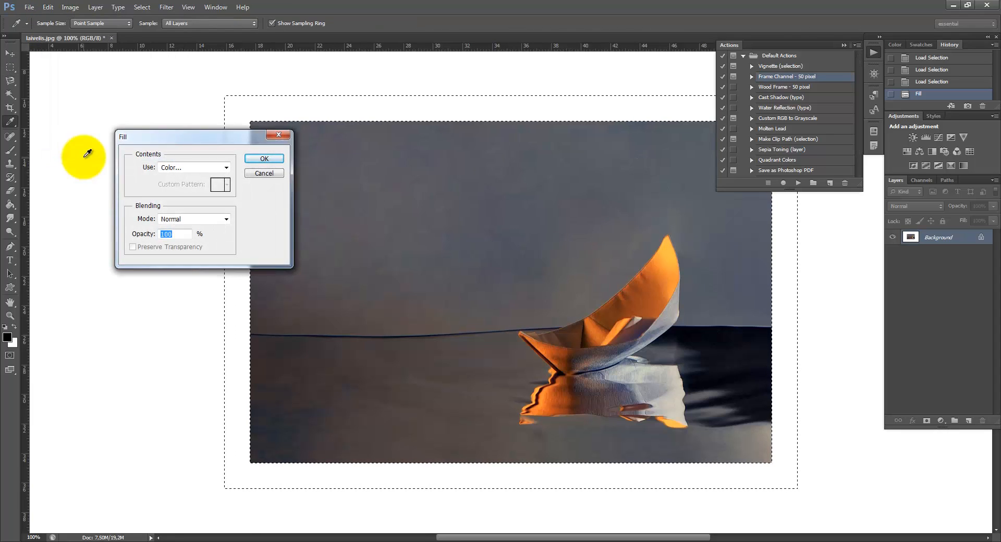
pyautogui.click(225, 167)
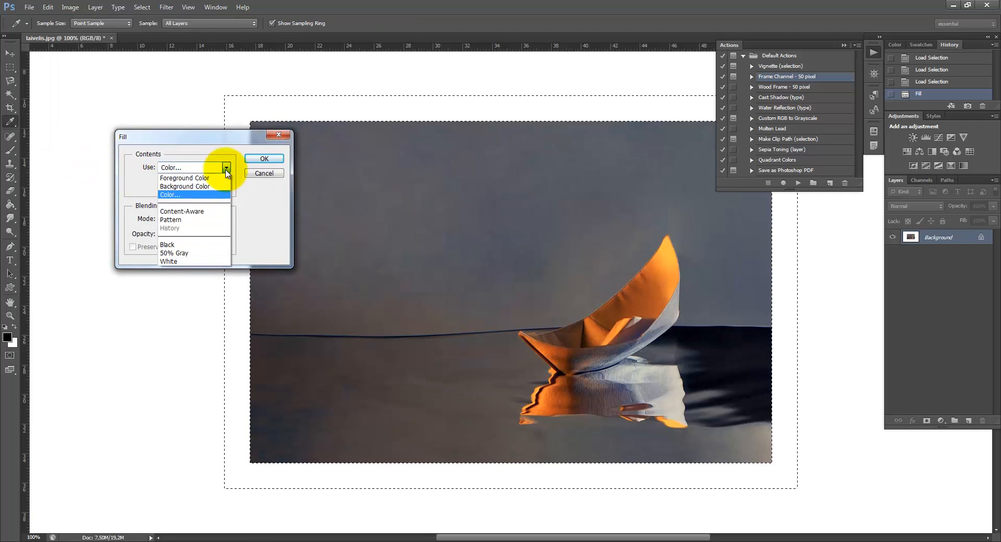
pyautogui.click(184, 195)
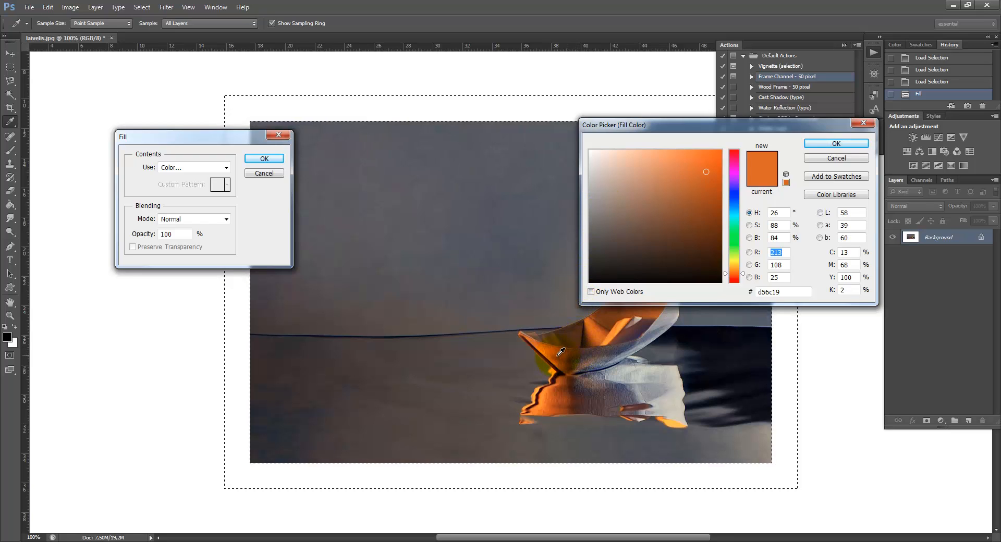
pyautogui.moveTo(561, 353); pyautogui.dragTo(548, 348)
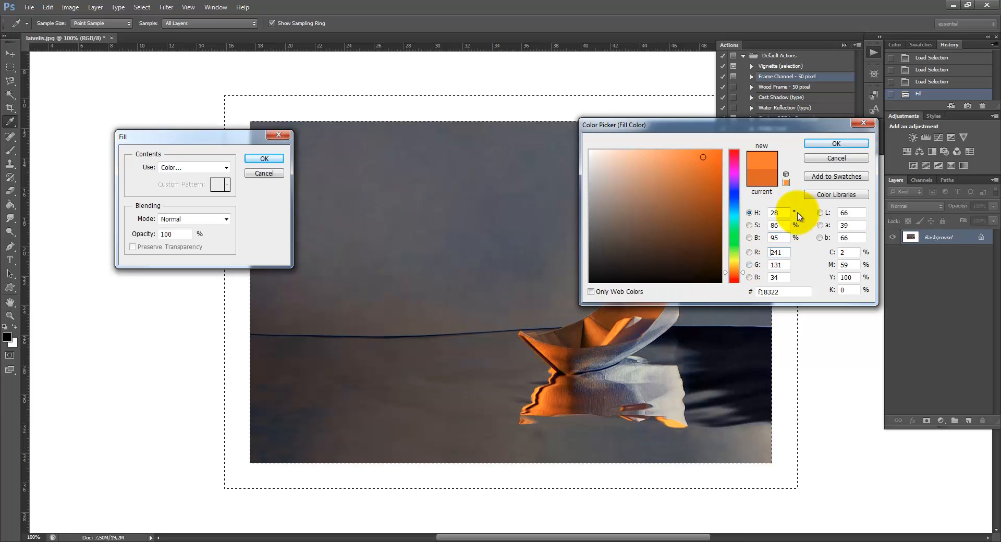
pyautogui.click(836, 145)
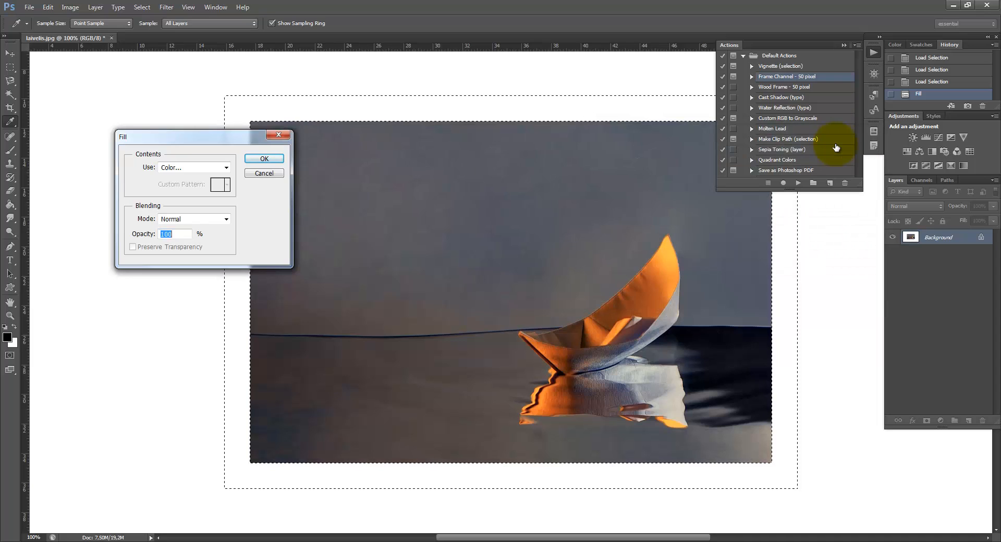
pyautogui.click(257, 159)
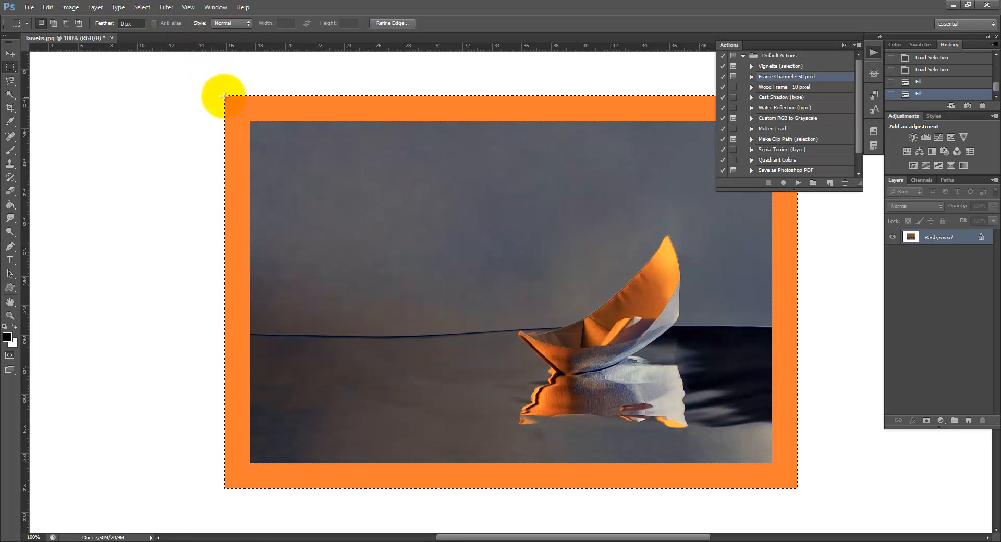
pyautogui.click(138, 7)
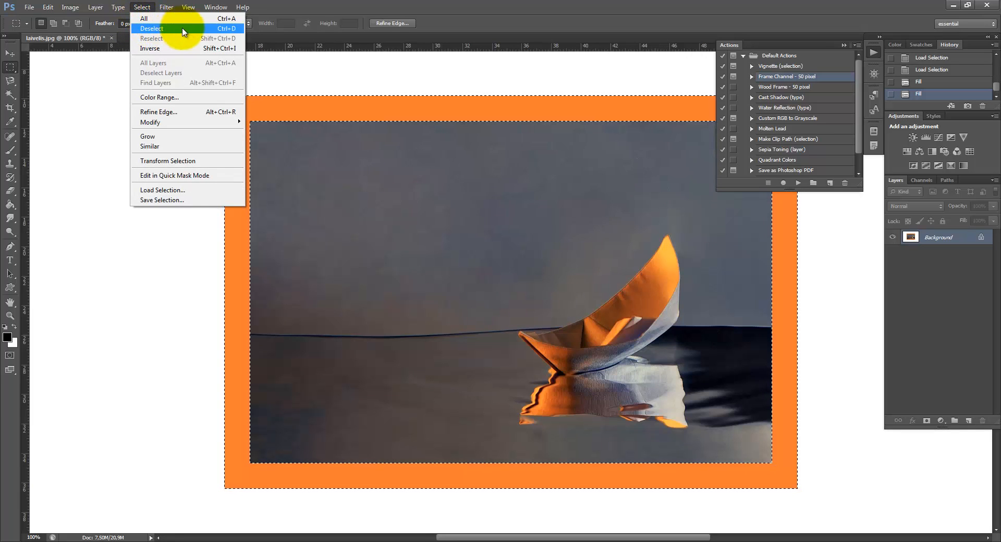
pyautogui.click(238, 31)
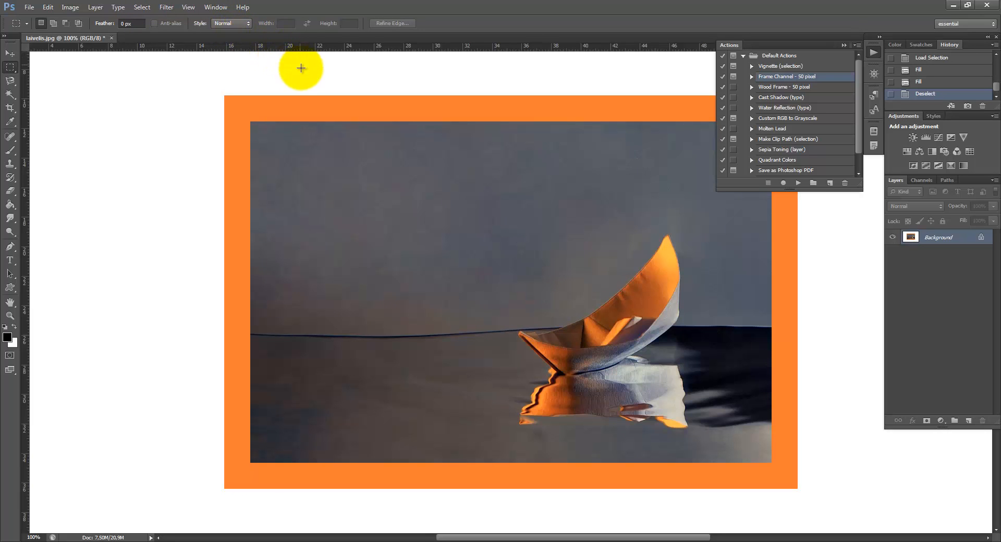
# - Crop away the white canvas on all four sides up to the outer edges of the orange frame
pyautogui.moveTo(428, 212); pyautogui.dragTo(393, 208)
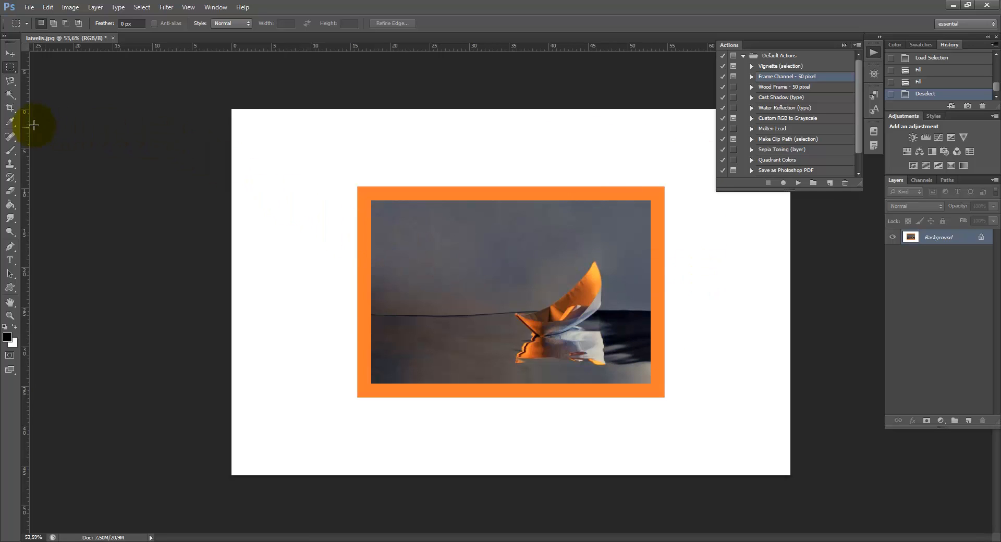
pyautogui.click(16, 113)
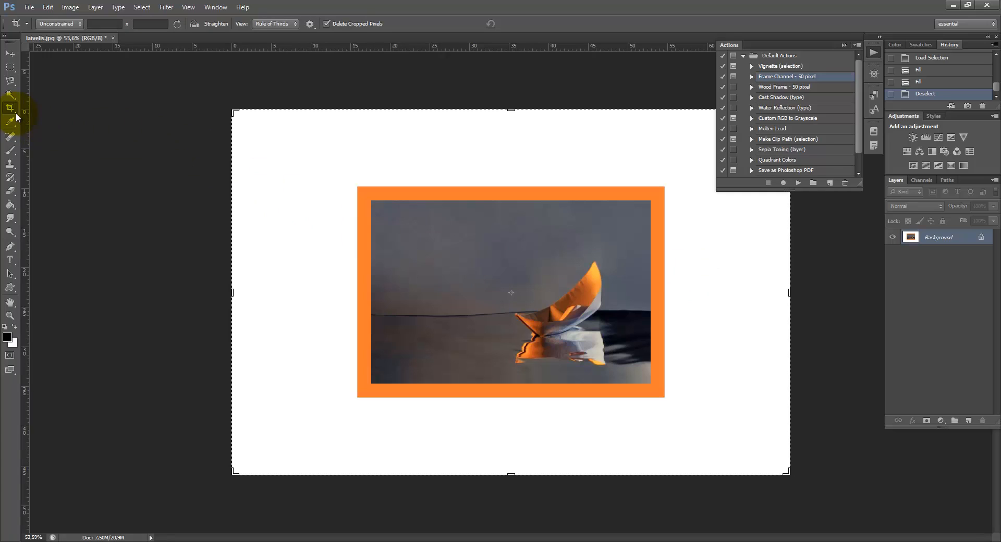
pyautogui.rightClick(16, 112)
pyautogui.click(43, 108)
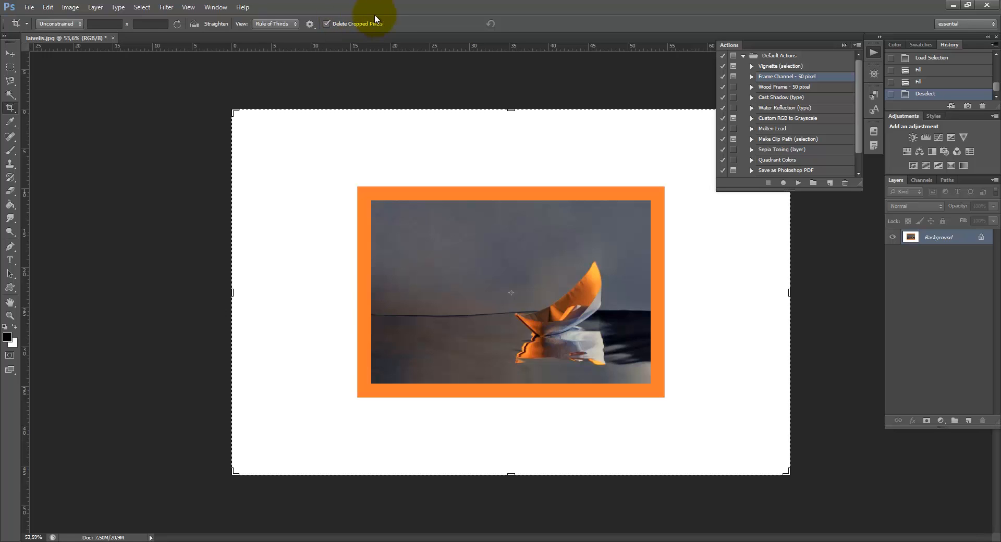
pyautogui.moveTo(232, 292); pyautogui.dragTo(296, 295)
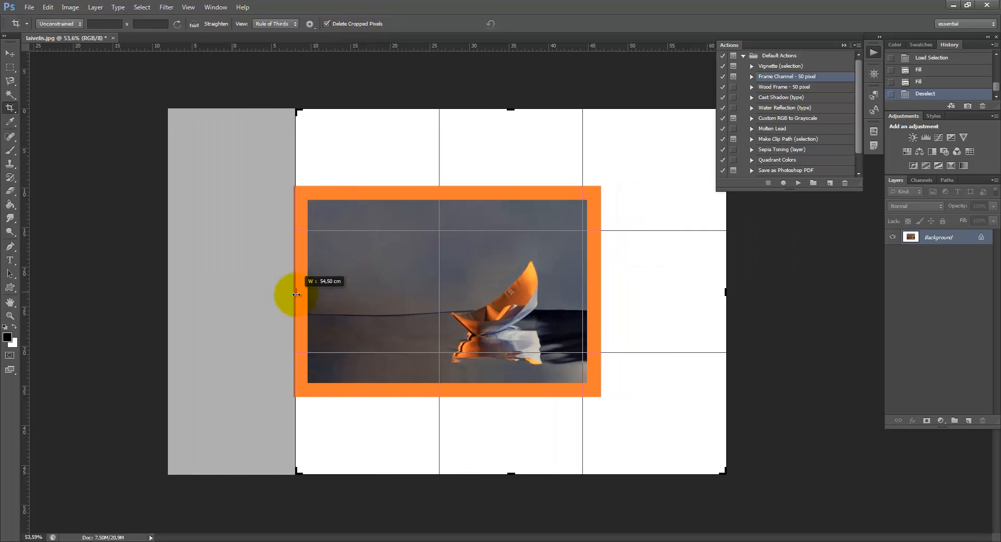
pyautogui.moveTo(724, 294); pyautogui.dragTo(665, 295)
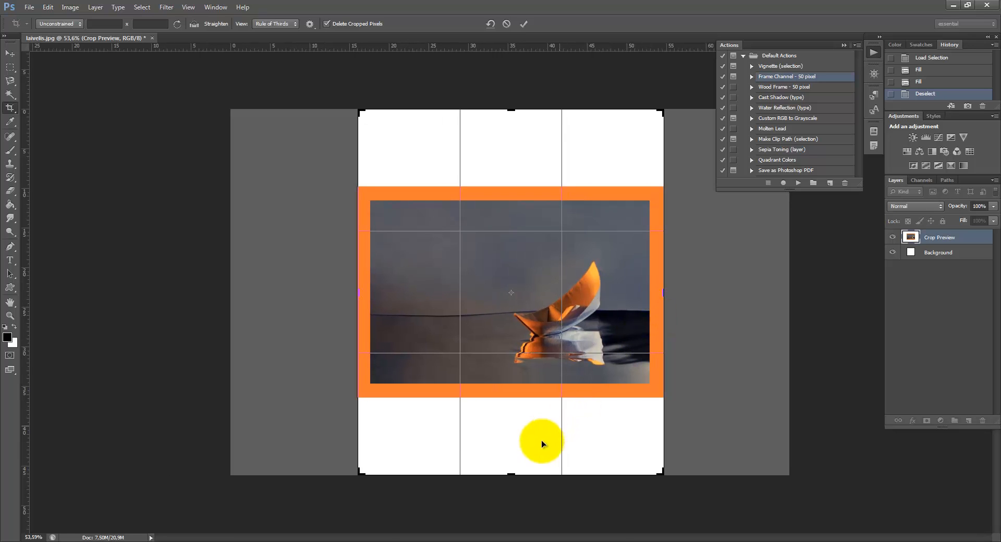
pyautogui.moveTo(513, 473); pyautogui.dragTo(519, 437)
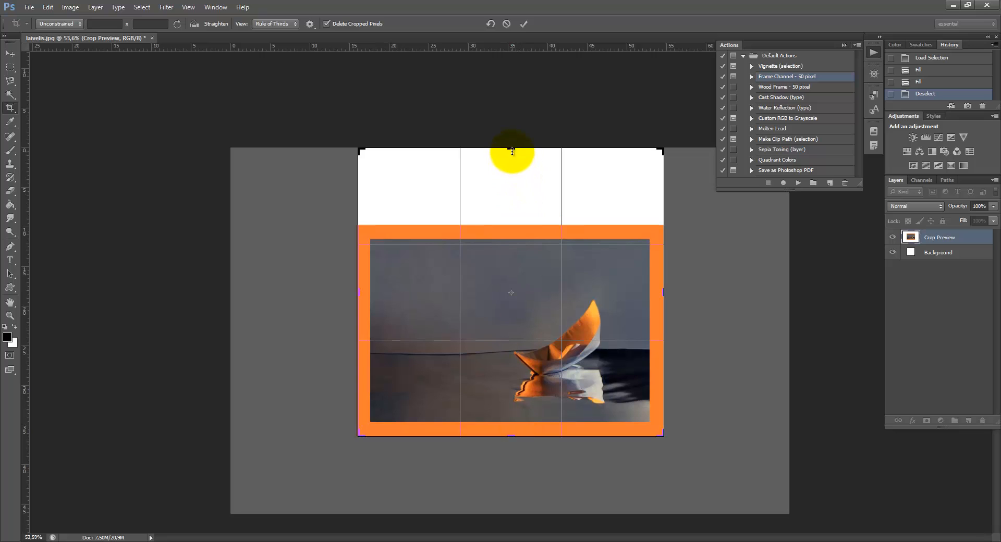
pyautogui.moveTo(512, 150); pyautogui.dragTo(512, 187)
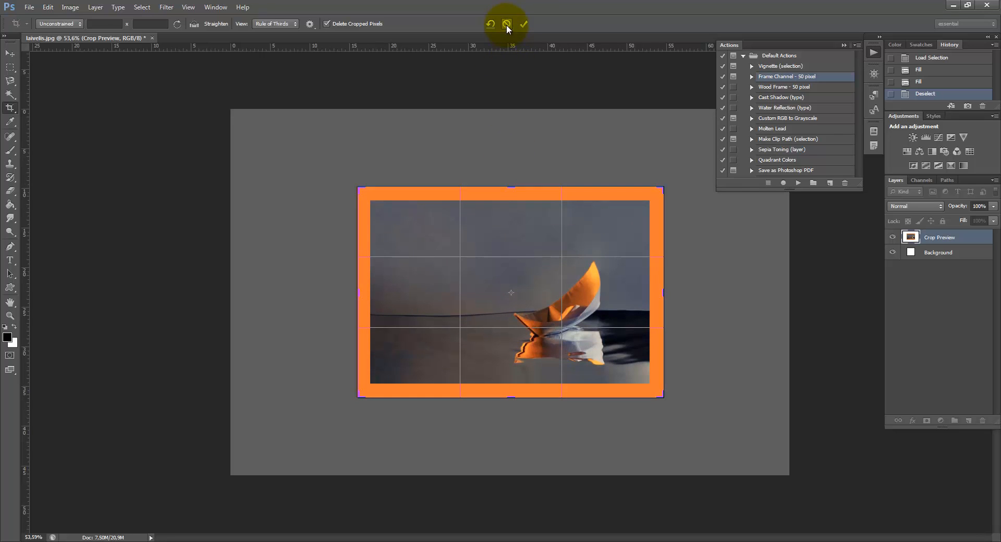
pyautogui.click(523, 23)
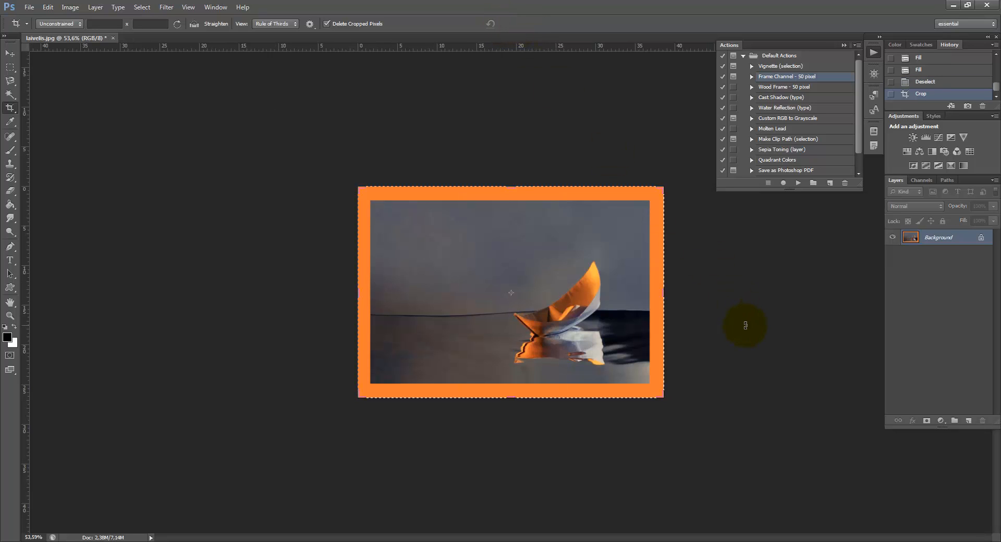
pyautogui.click(746, 326)
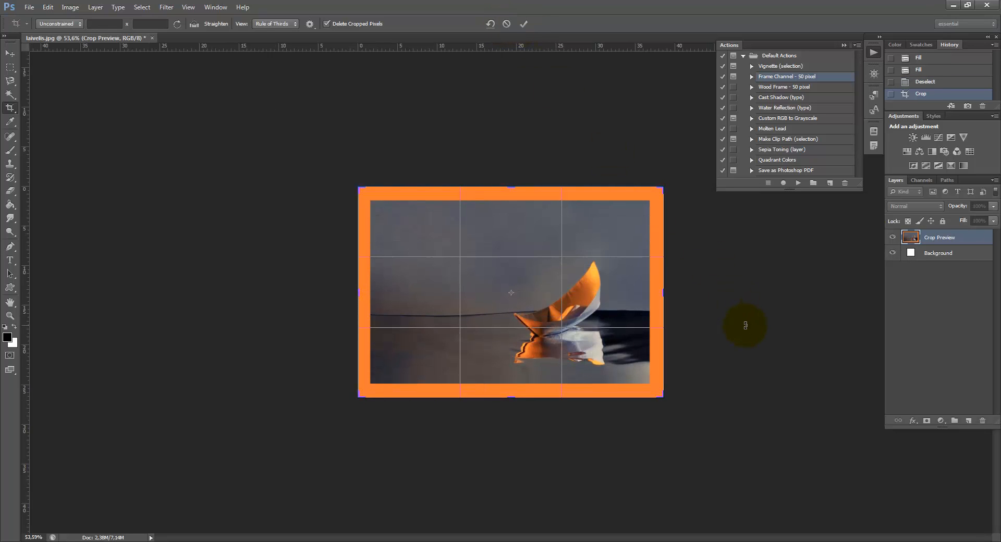
pyautogui.click(9, 53)
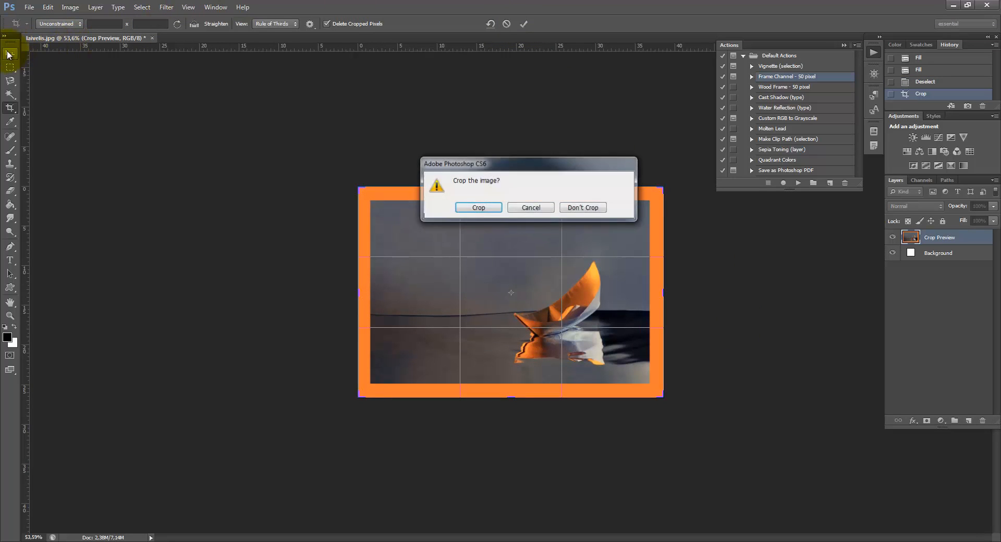
pyautogui.click(477, 207)
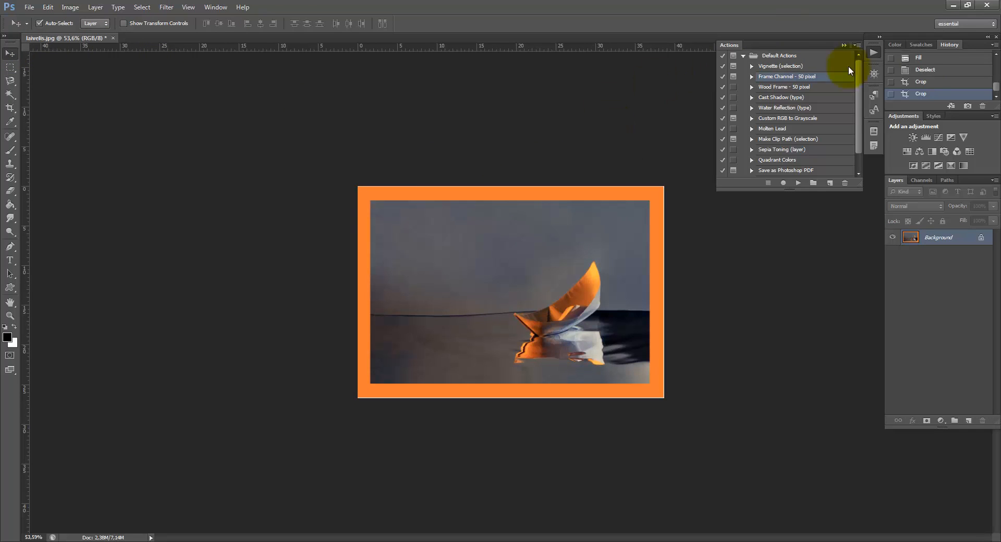
# - Revert the image to its original laivelis.jpg history snapshot and run the Wood Frame - 50 pixel action on it
pyautogui.moveTo(996, 87); pyautogui.dragTo(999, 58)
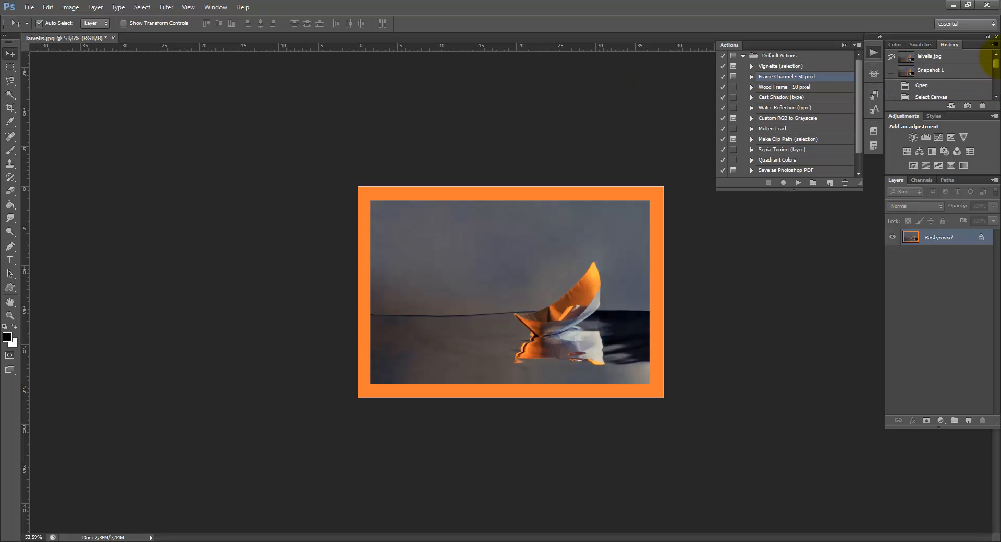
pyautogui.click(952, 58)
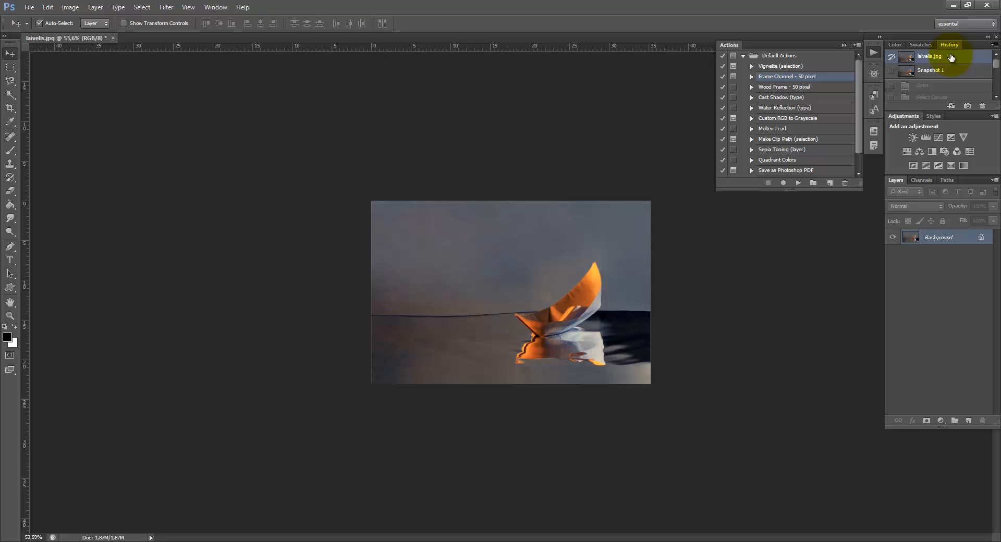
pyautogui.click(782, 87)
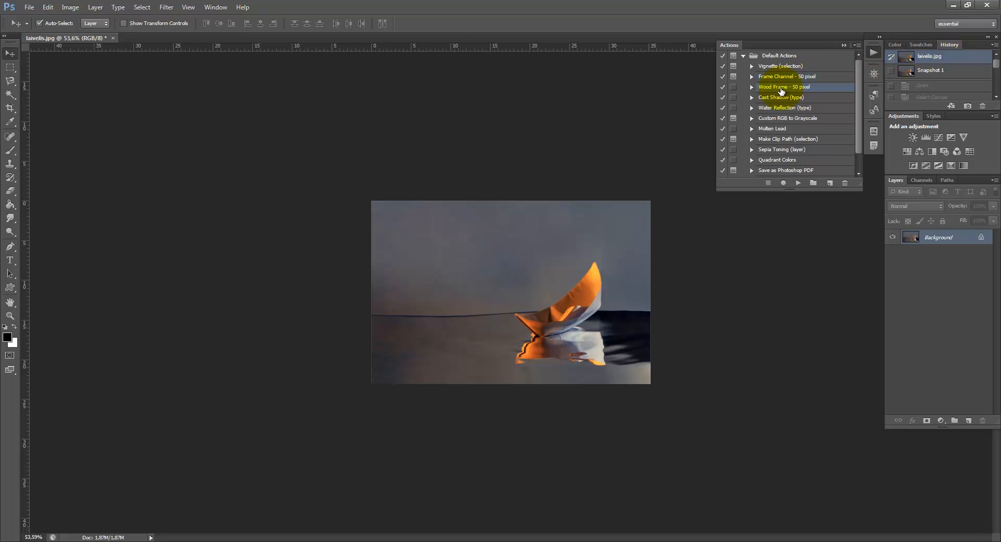
pyautogui.click(798, 183)
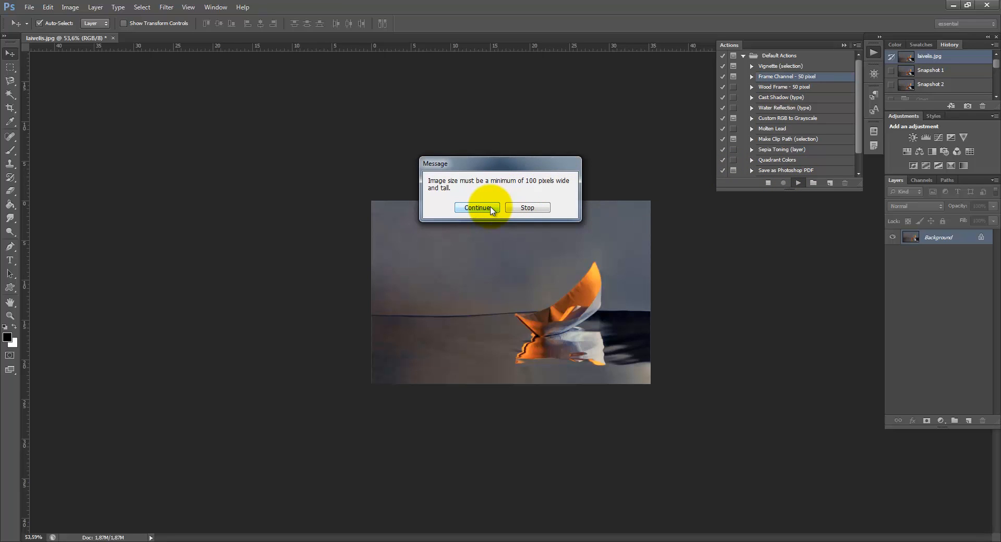
pyautogui.click(477, 208)
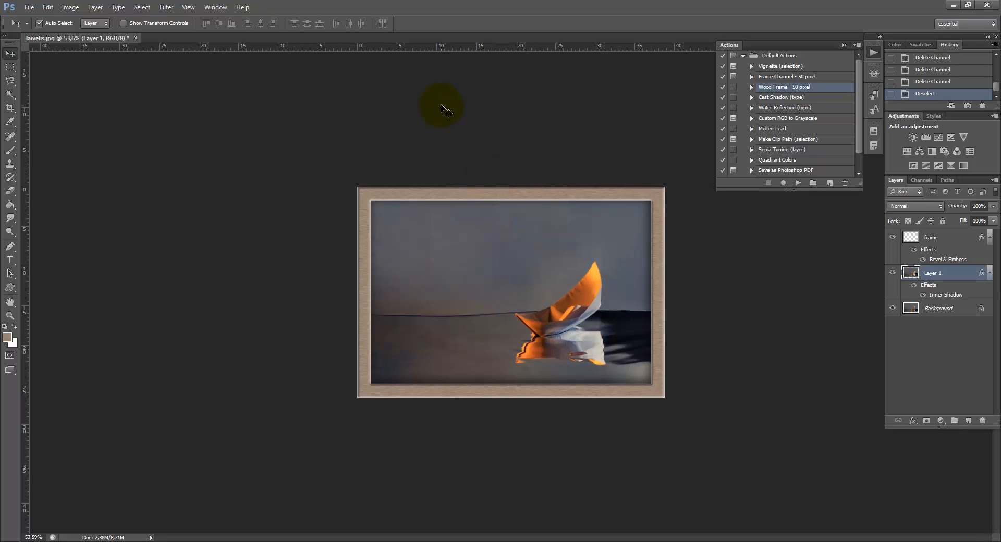
# - Revert the image to its original laivelis.jpg history snapshot and run the Molten Lead action on the whole photo
pyautogui.moveTo(995, 88); pyautogui.dragTo(994, 63)
pyautogui.click(930, 56)
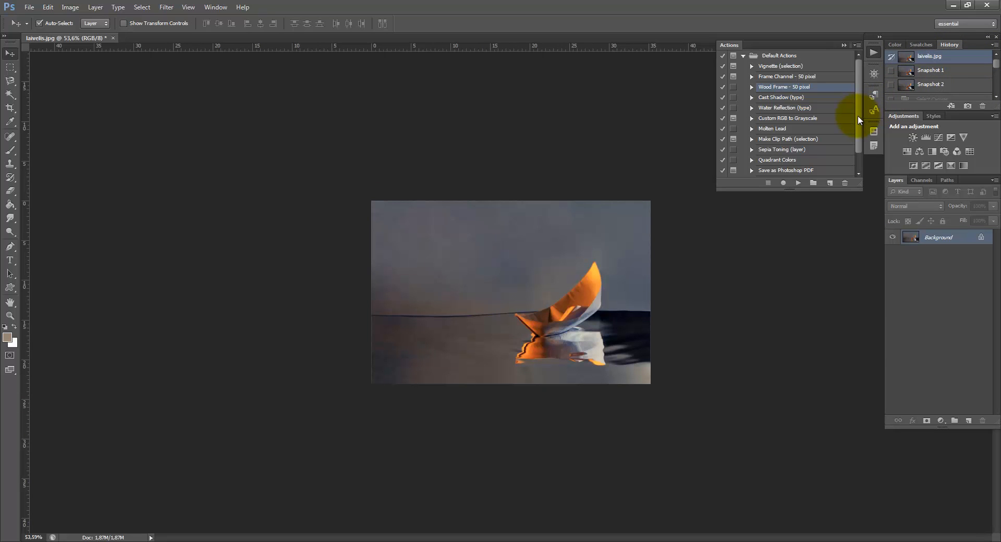
pyautogui.click(770, 129)
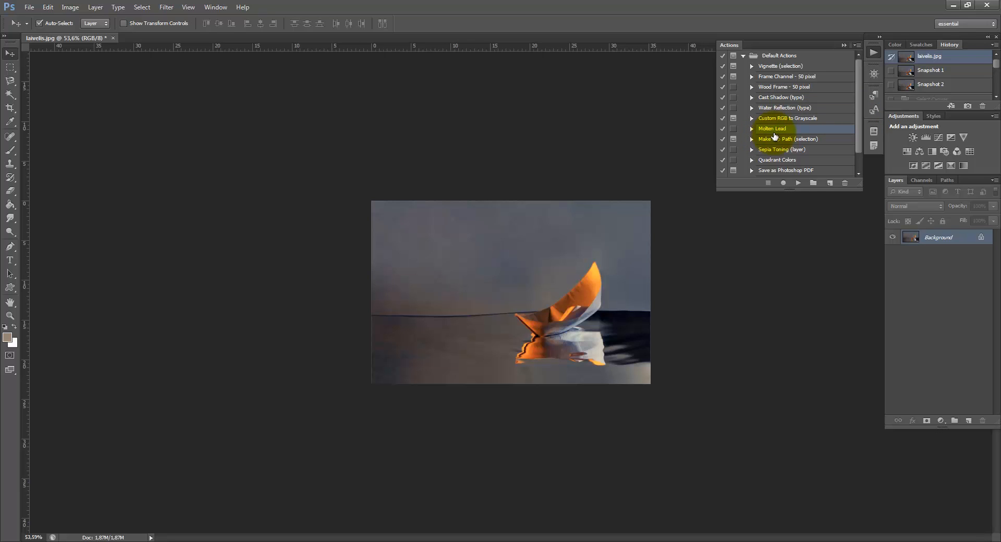
pyautogui.click(799, 183)
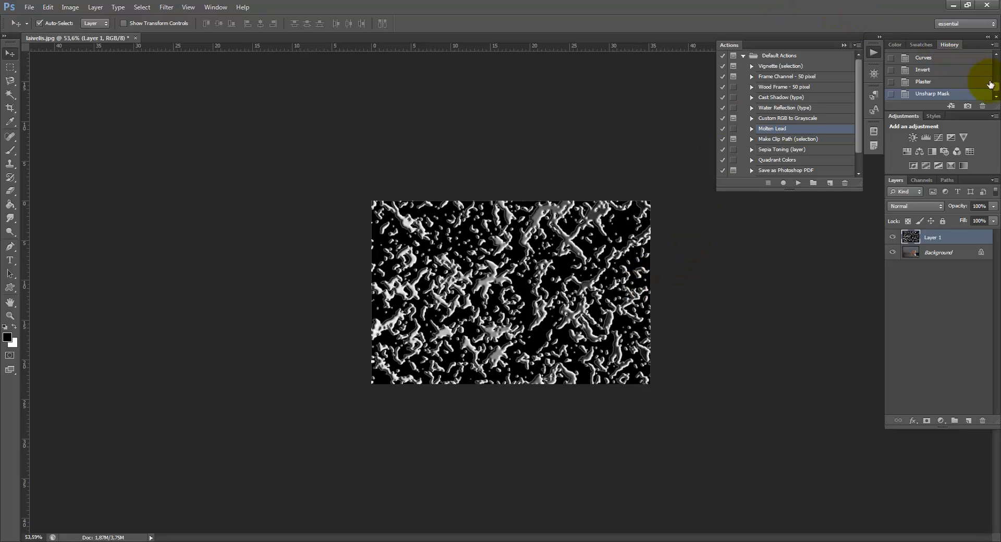
# - Restore the laivelis.jpg snapshot and apply the Molten Lead action to a thin border selected around the photo's edges
pyautogui.moveTo(997, 92); pyautogui.dragTo(996, 55)
pyautogui.click(960, 59)
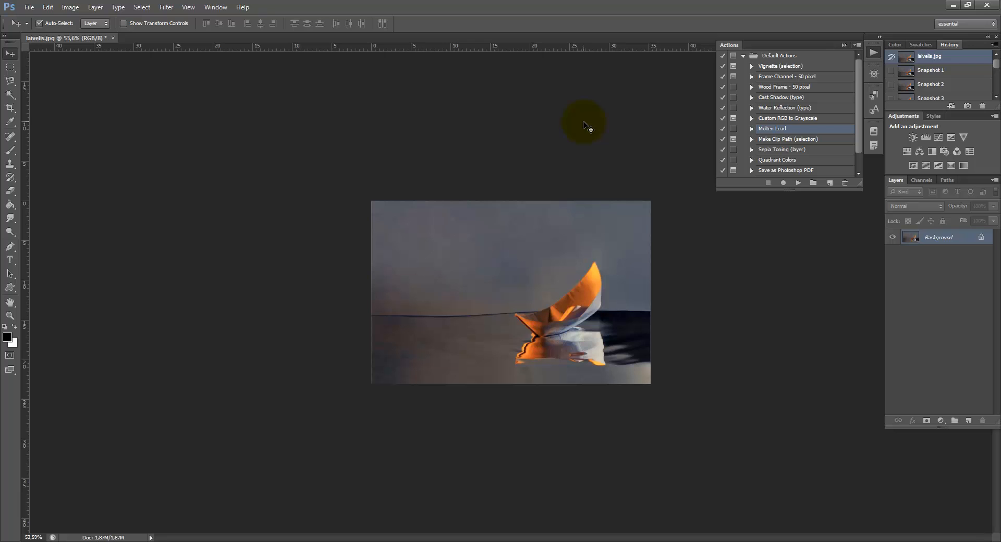
pyautogui.click(10, 67)
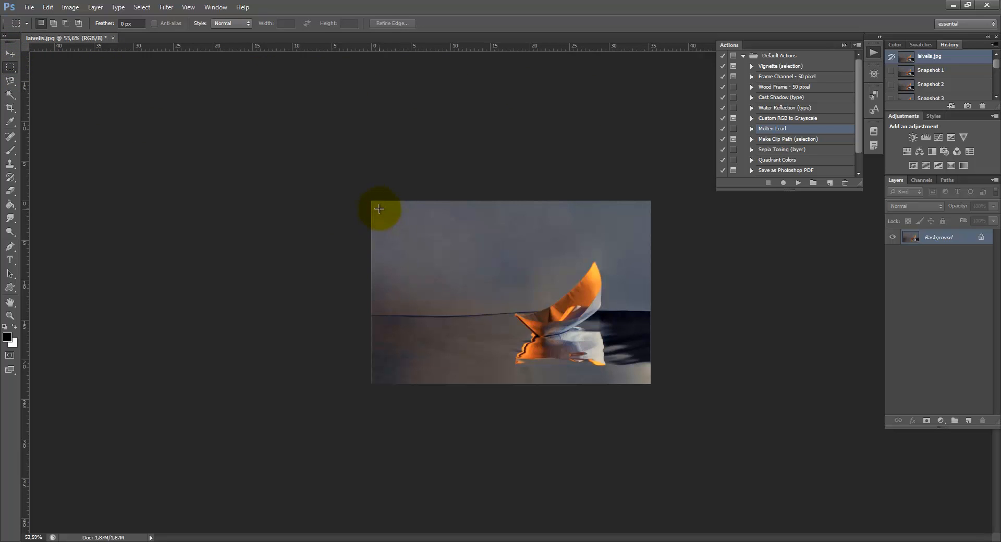
pyautogui.moveTo(379, 208); pyautogui.dragTo(643, 376)
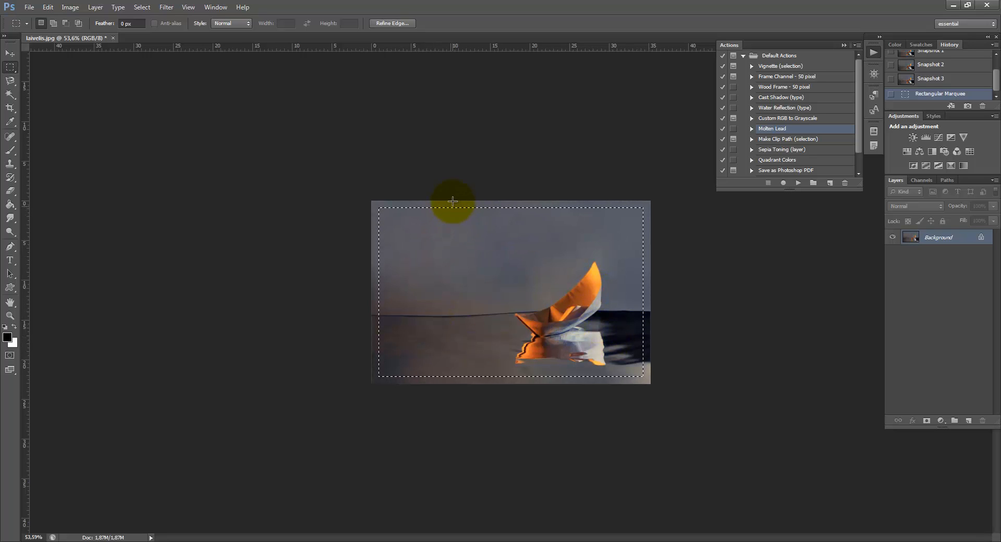
pyautogui.click(139, 10)
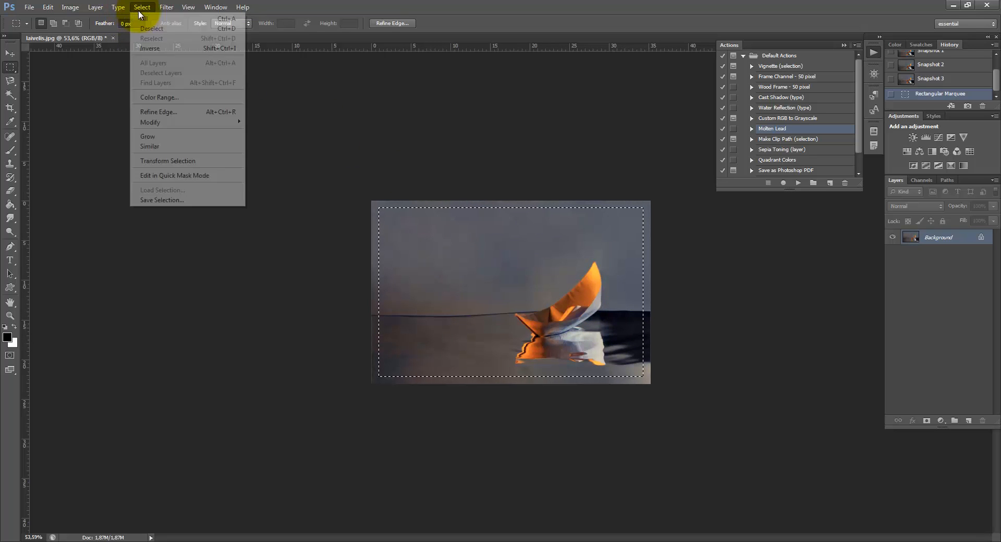
pyautogui.click(148, 50)
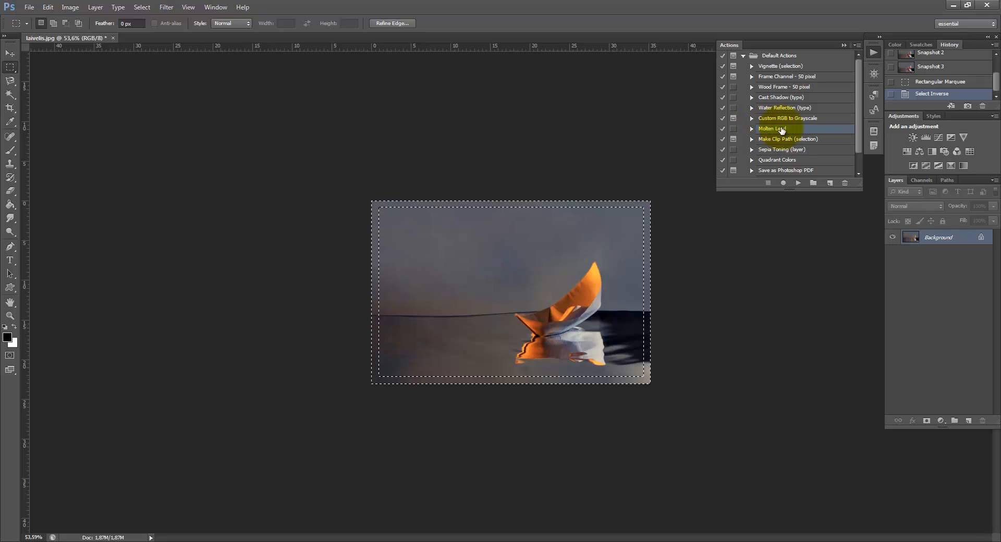
pyautogui.click(799, 183)
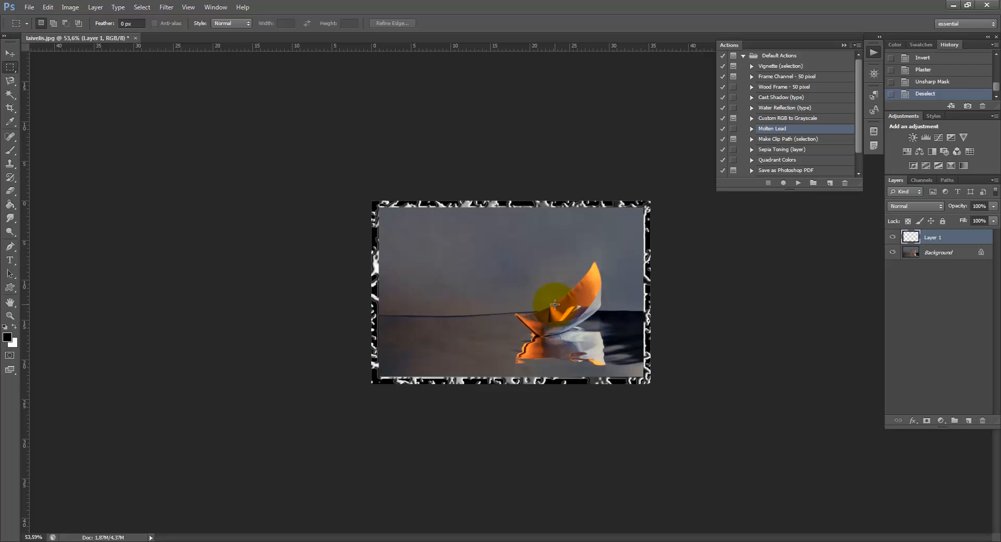
# - Load the Frames action set into the actions list and look through its frame actions
pyautogui.click(856, 46)
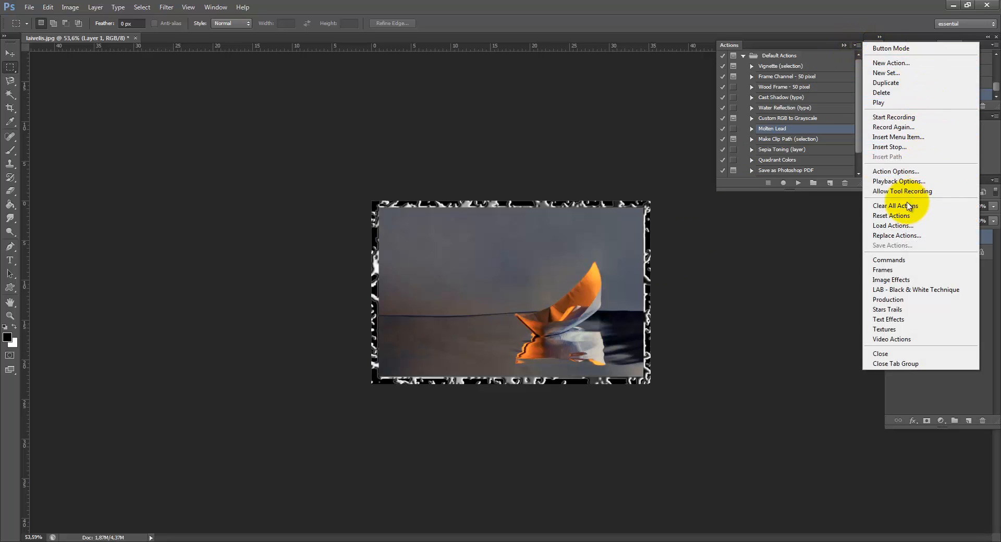
pyautogui.click(895, 271)
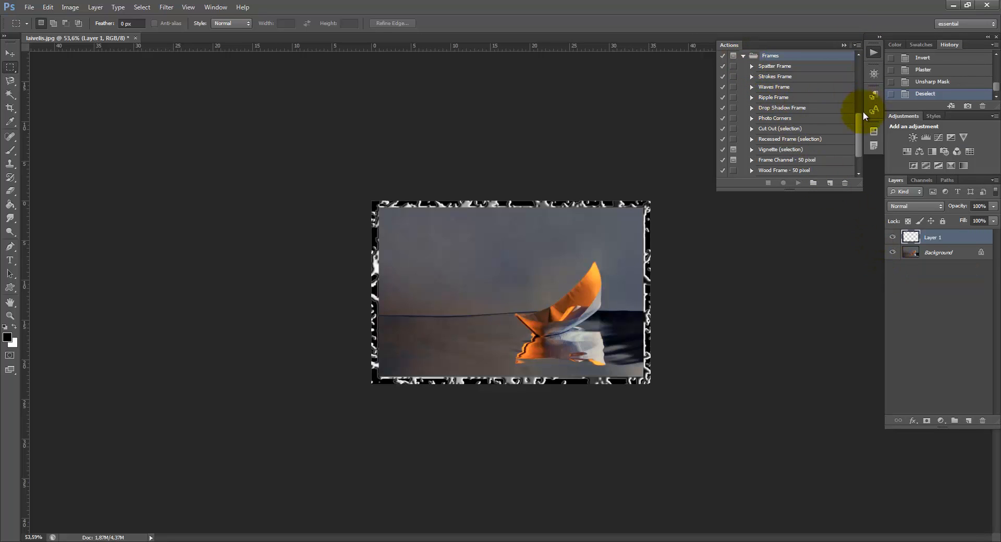
pyautogui.scroll(2, 859, 115)
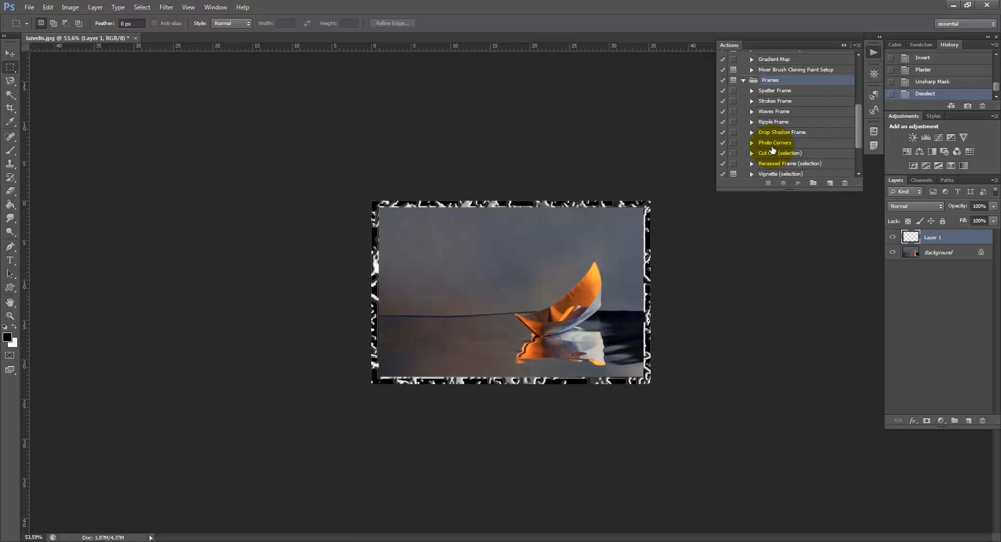
pyautogui.click(856, 46)
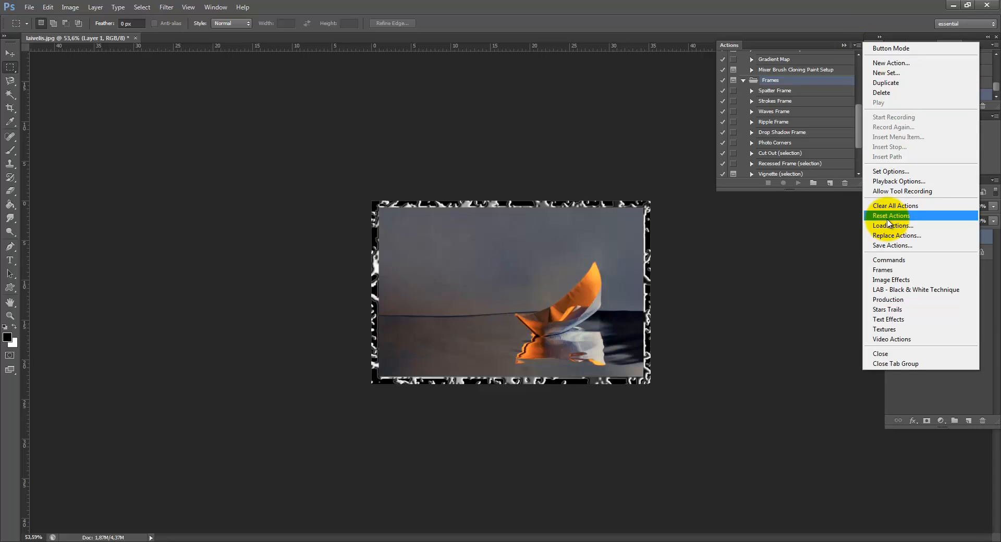
pyautogui.click(834, 225)
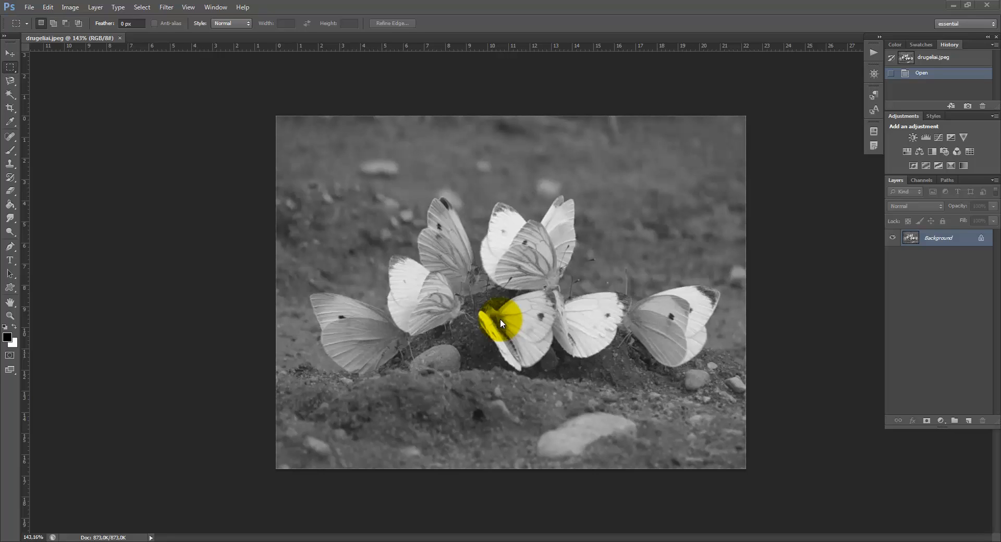
pyautogui.rightClick(16, 71)
pyautogui.click(47, 67)
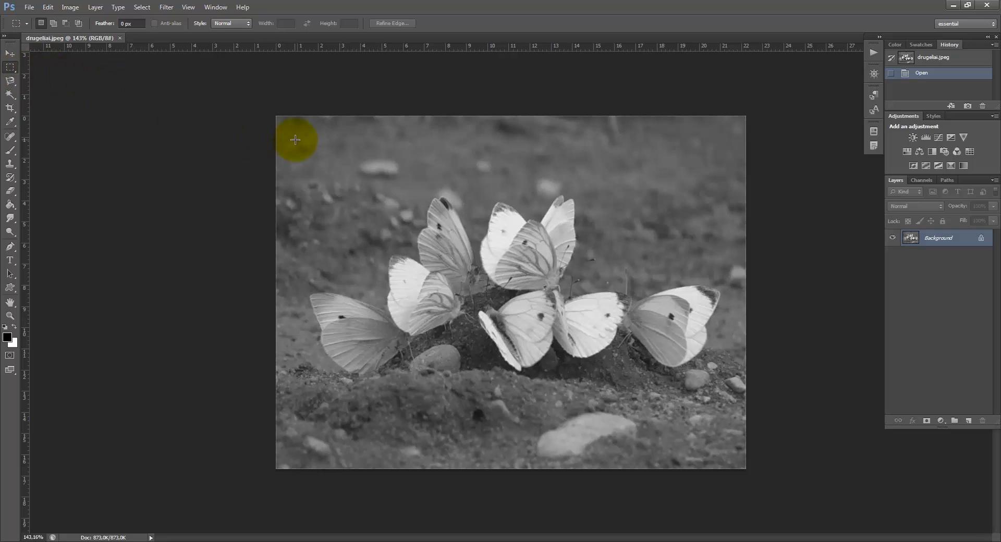
pyautogui.moveTo(289, 128); pyautogui.dragTo(733, 453)
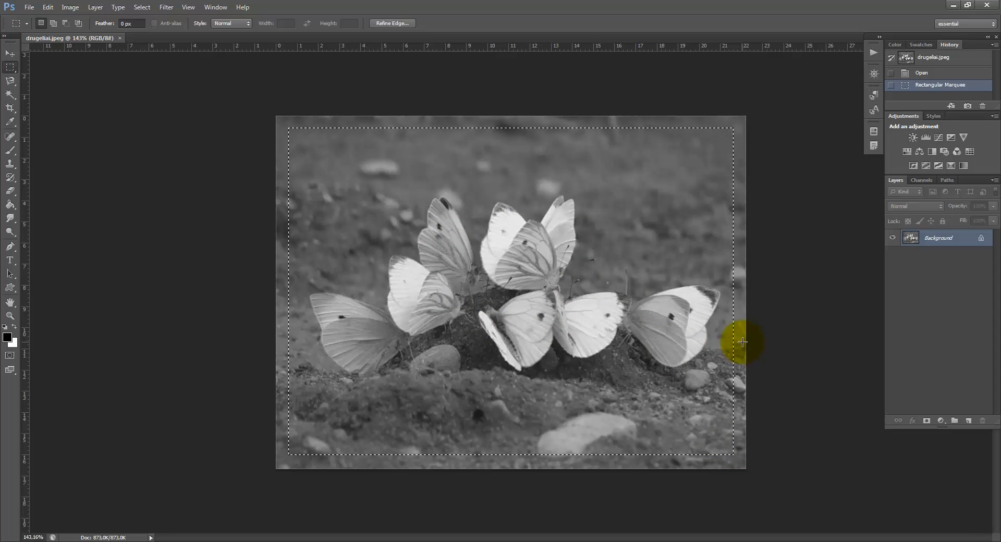
pyautogui.click(917, 58)
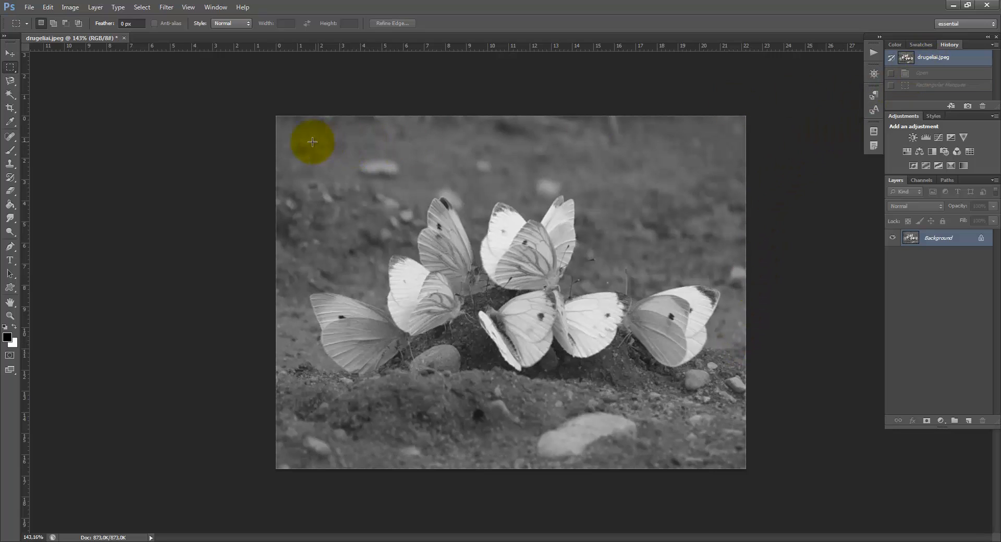
# - Select an even border strip around the edges of the butterfly photo and copy it to a new layer
pyautogui.moveTo(303, 138); pyautogui.dragTo(721, 443)
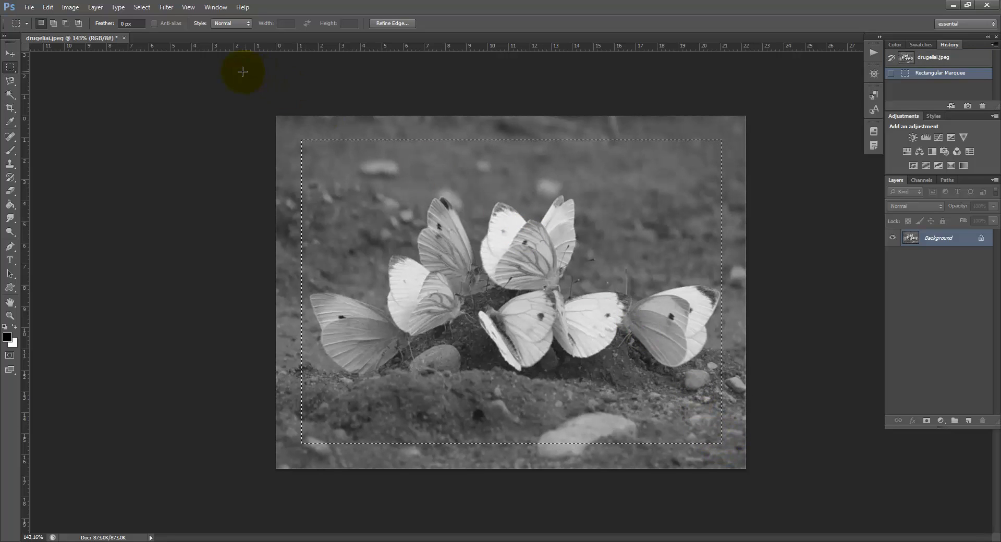
pyautogui.click(144, 9)
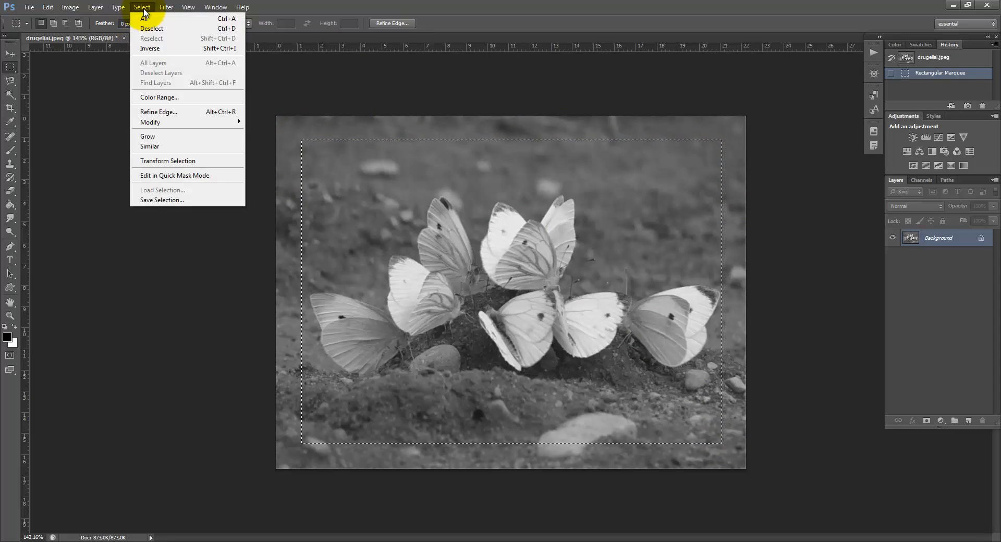
pyautogui.click(155, 53)
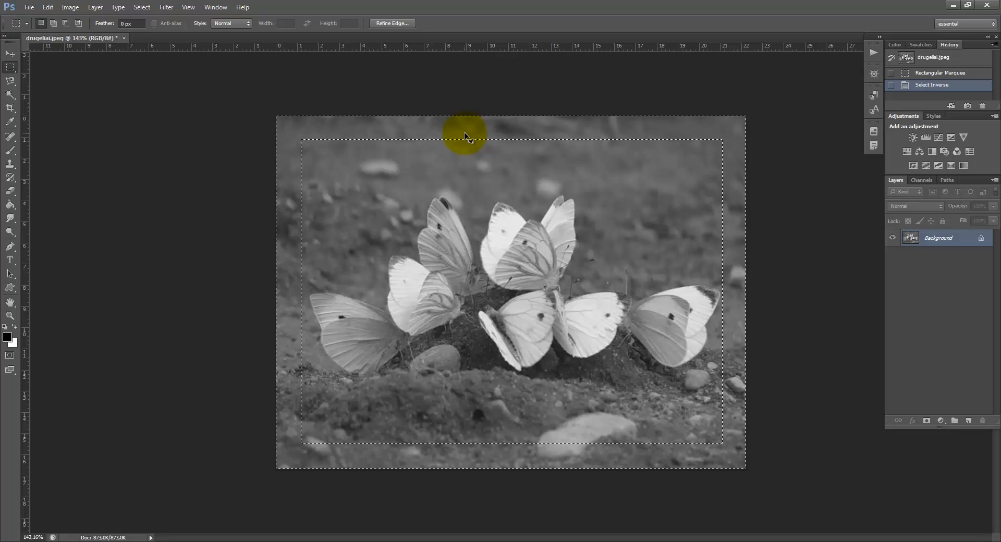
pyautogui.hotkey('ctrl', 'j')
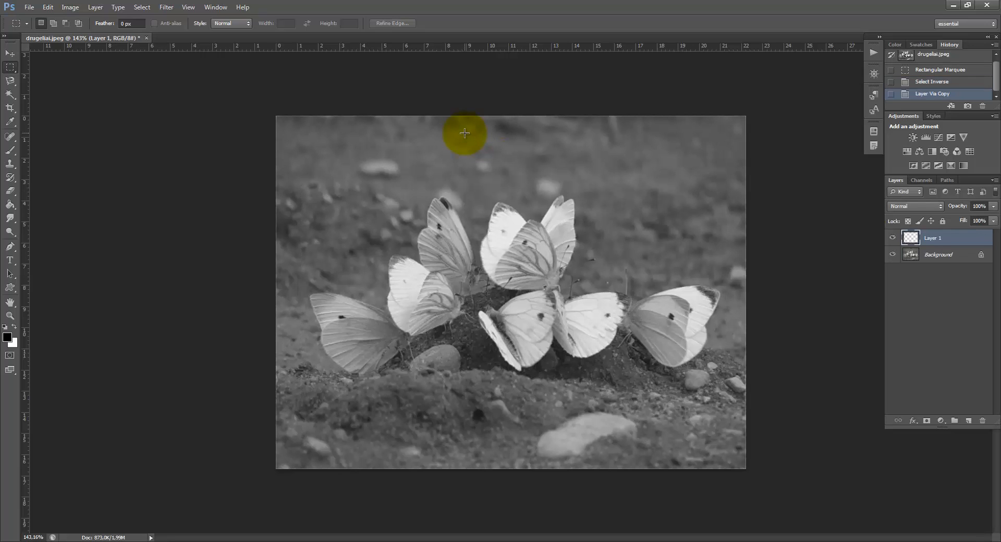
pyautogui.click(893, 255)
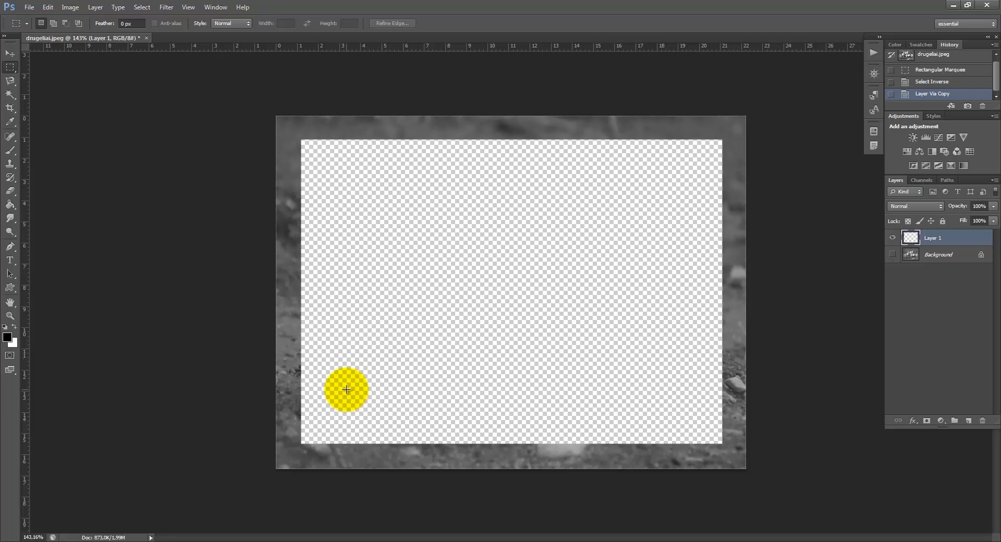
pyautogui.click(893, 254)
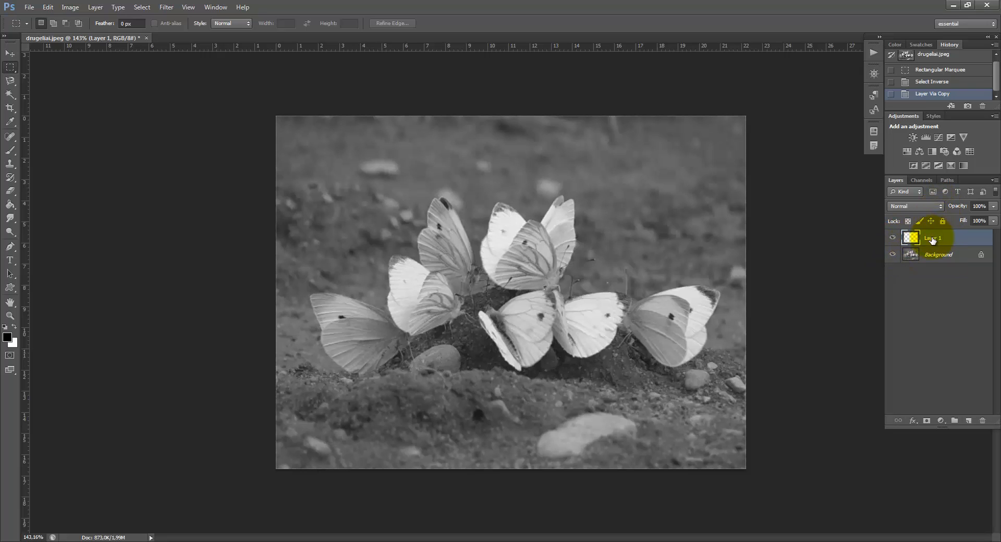
# - Set the blend mode of the border layer, Layer 1, to Multiply after comparing it with Color Burn
pyautogui.click(941, 206)
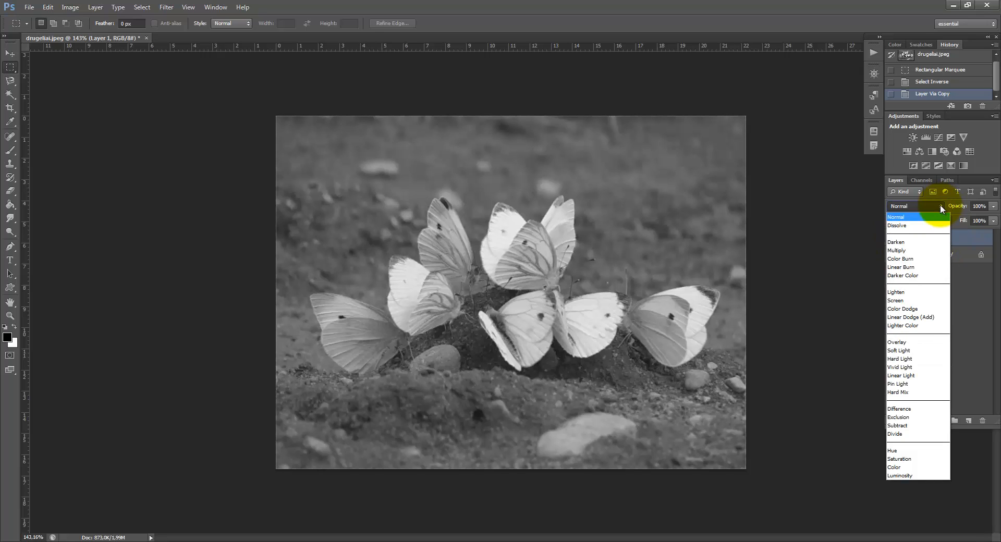
pyautogui.click(912, 251)
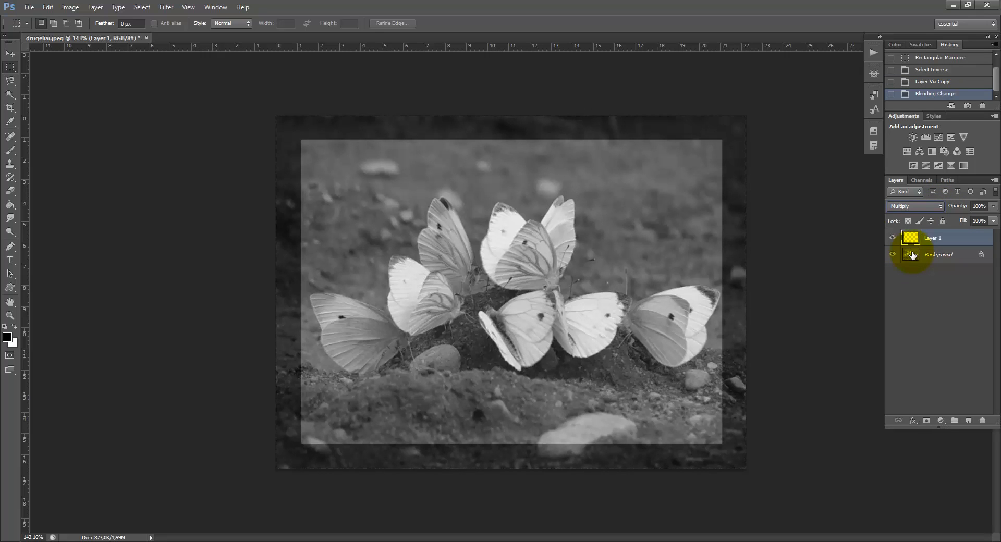
pyautogui.click(940, 206)
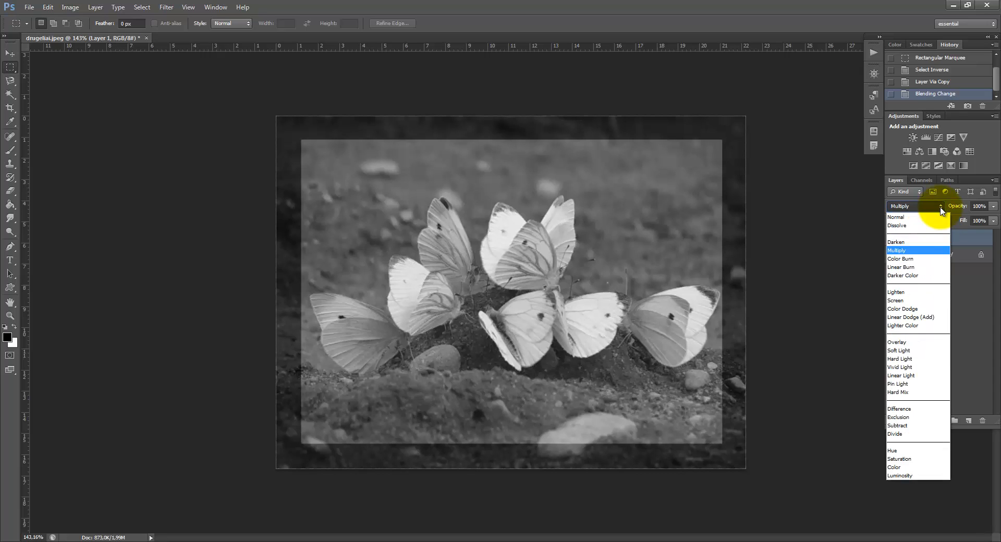
pyautogui.click(922, 261)
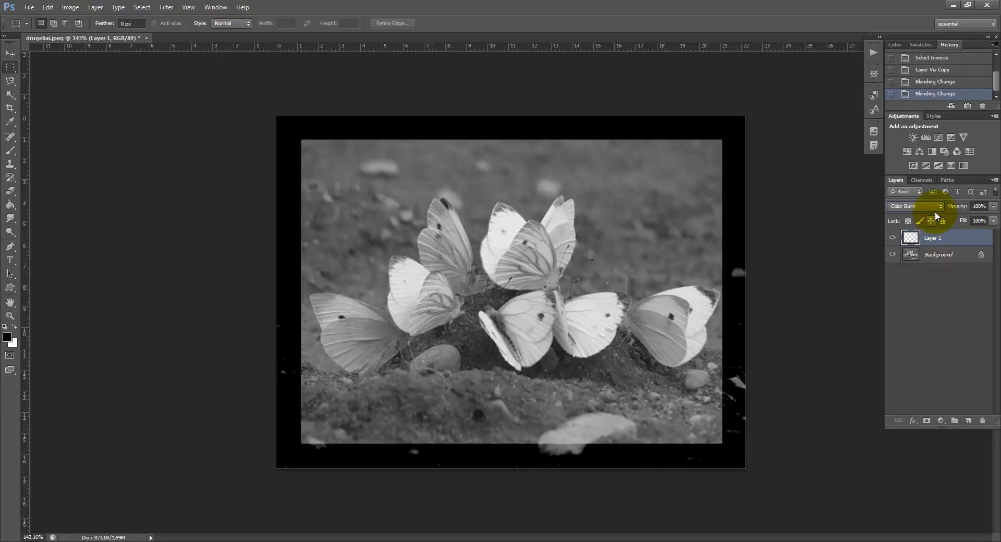
pyautogui.click(940, 207)
pyautogui.click(913, 251)
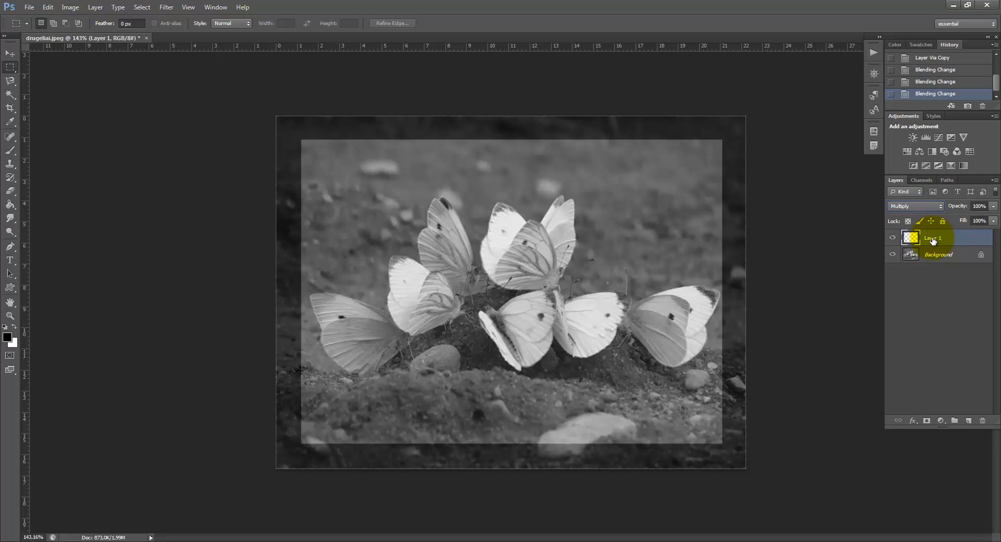
# - Open the layer style settings of Layer 1 and try the Bevel & Emboss effect on the border
pyautogui.rightClick(932, 239)
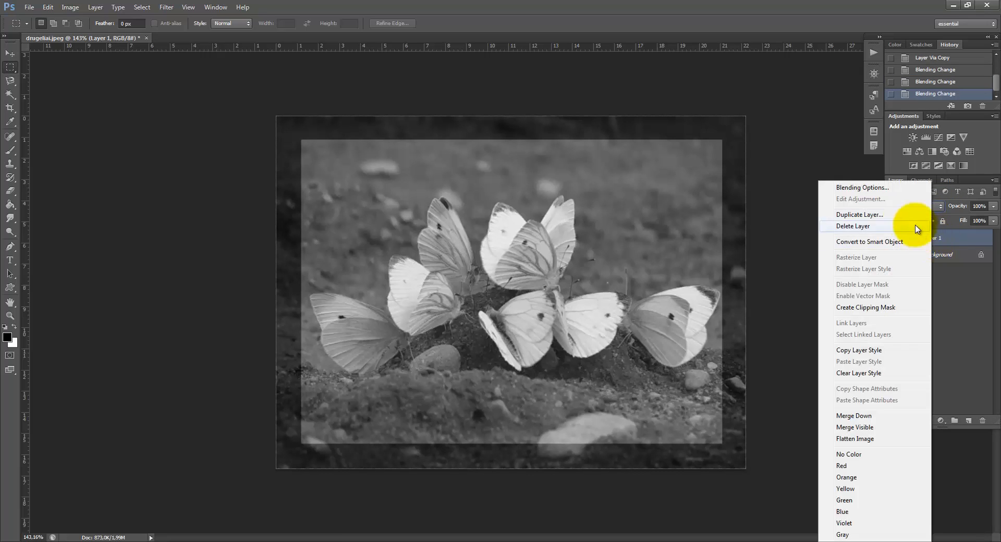
pyautogui.click(877, 189)
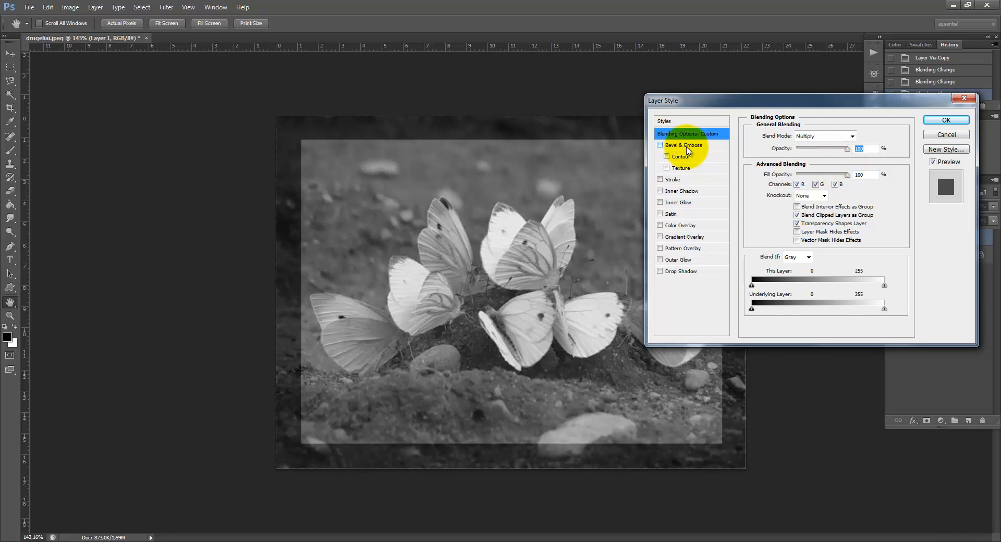
pyautogui.click(686, 146)
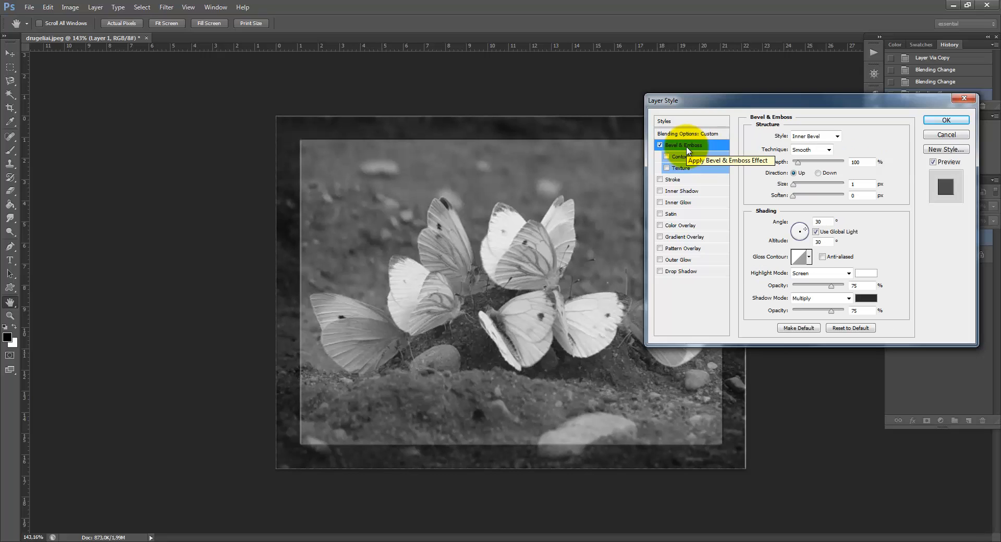
pyautogui.click(687, 148)
pyautogui.click(660, 146)
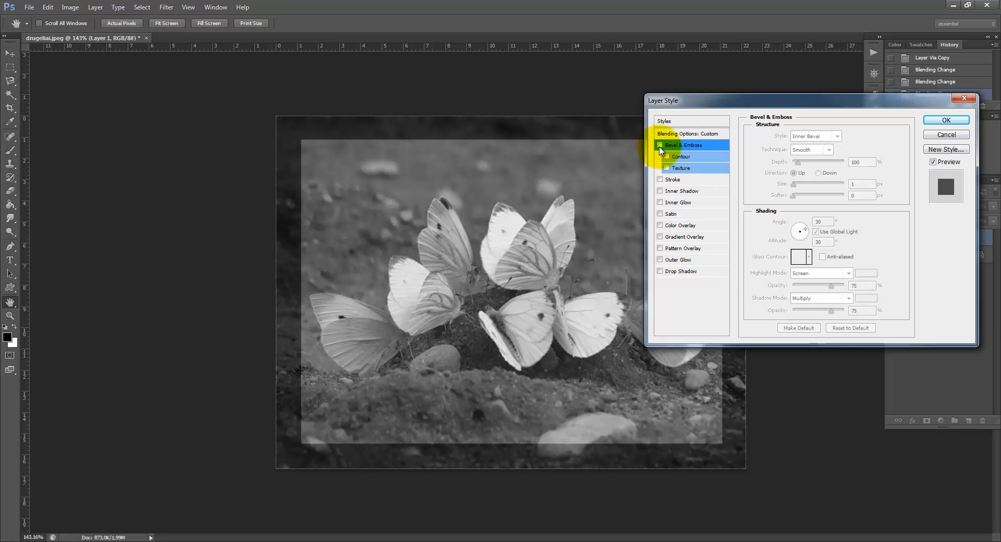
# - Replace the border's bevel with an outside Stroke of 9 px in bright cyan, colour 2fdceb
pyautogui.click(674, 180)
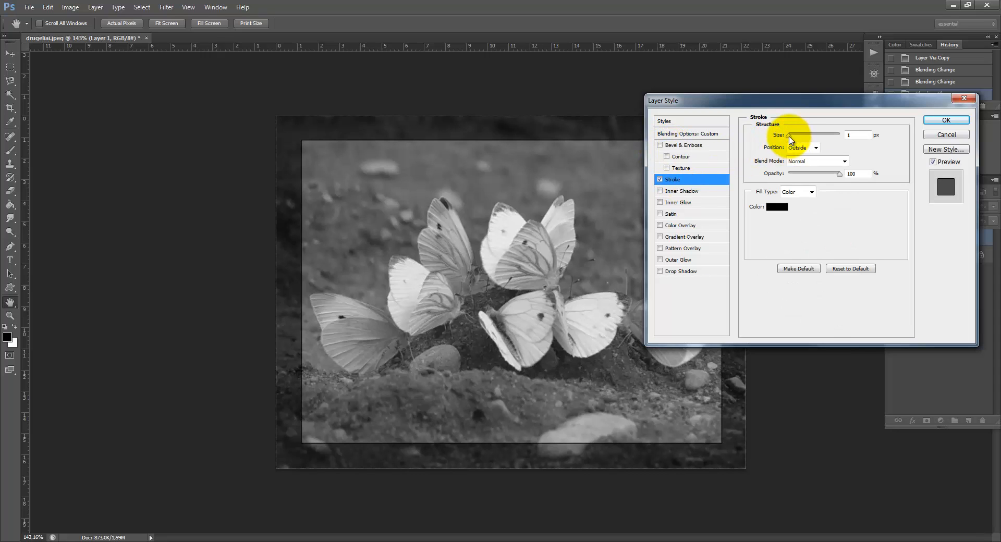
pyautogui.moveTo(790, 134)
pyautogui.mouseDown()
pyautogui.moveTo(806, 134)
pyautogui.moveTo(793, 136)
pyautogui.mouseUp()
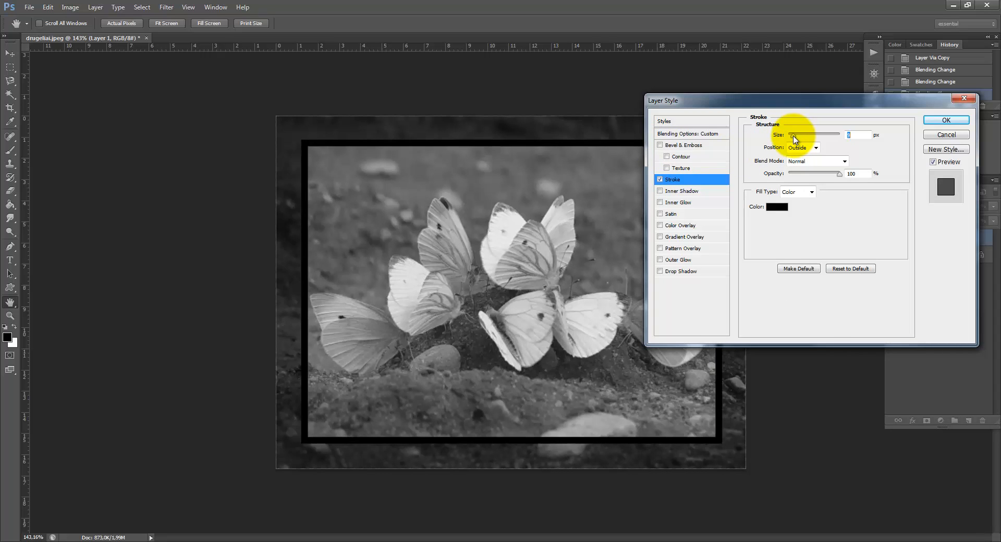
pyautogui.click(782, 208)
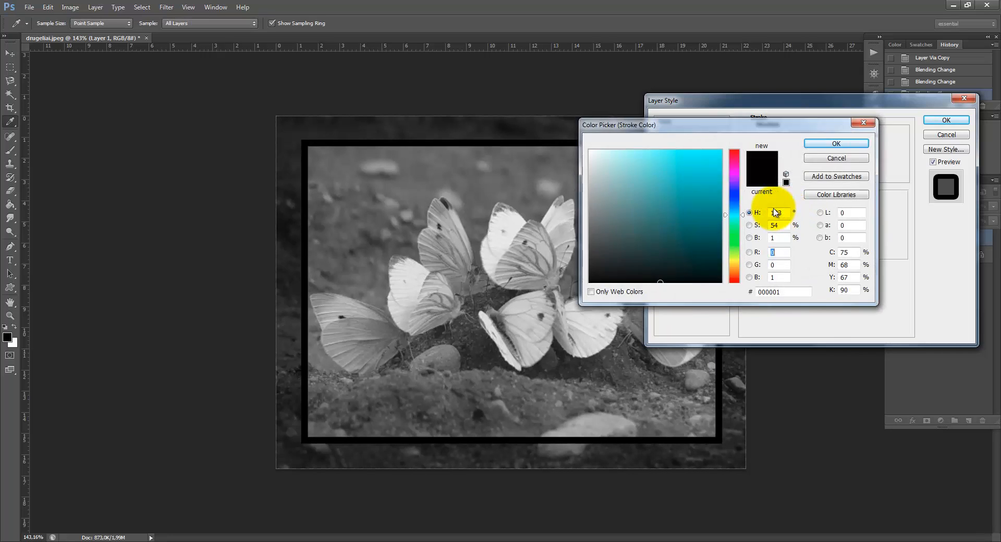
pyautogui.moveTo(725, 215)
pyautogui.mouseDown()
pyautogui.moveTo(688, 172)
pyautogui.moveTo(695, 160)
pyautogui.mouseUp()
pyautogui.click(730, 214)
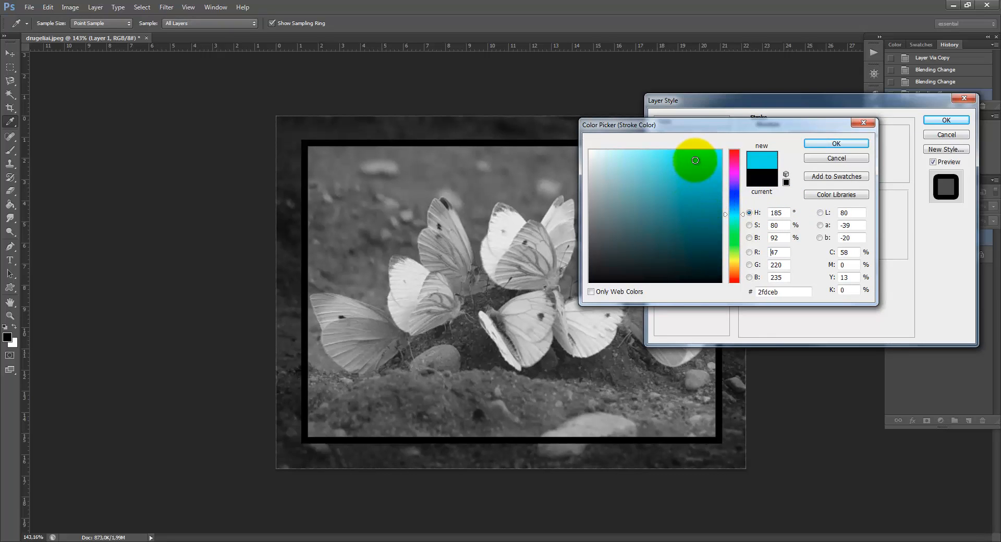
pyautogui.click(820, 144)
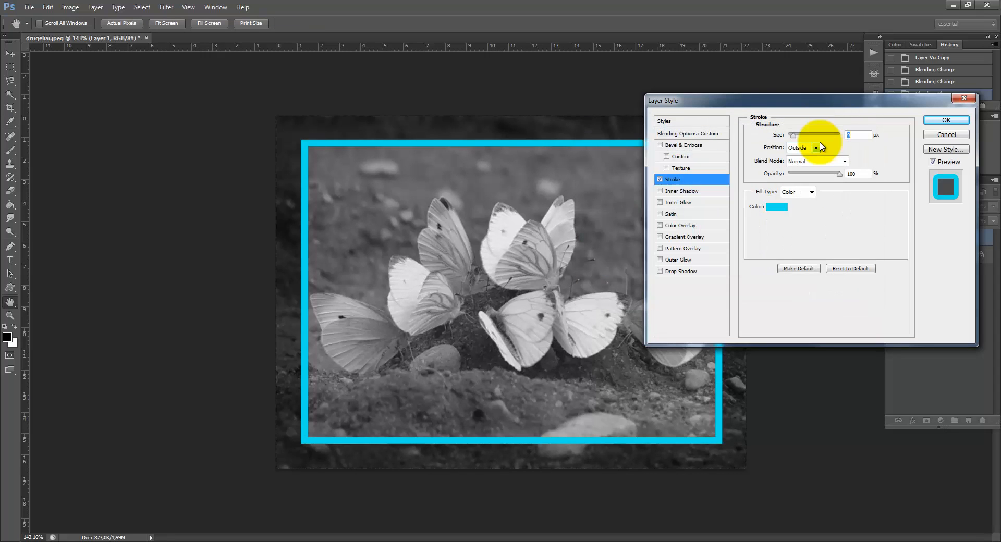
# - Set the stroke's blend mode to Multiply and apply the layer style to the border layer
pyautogui.click(844, 161)
pyautogui.click(810, 204)
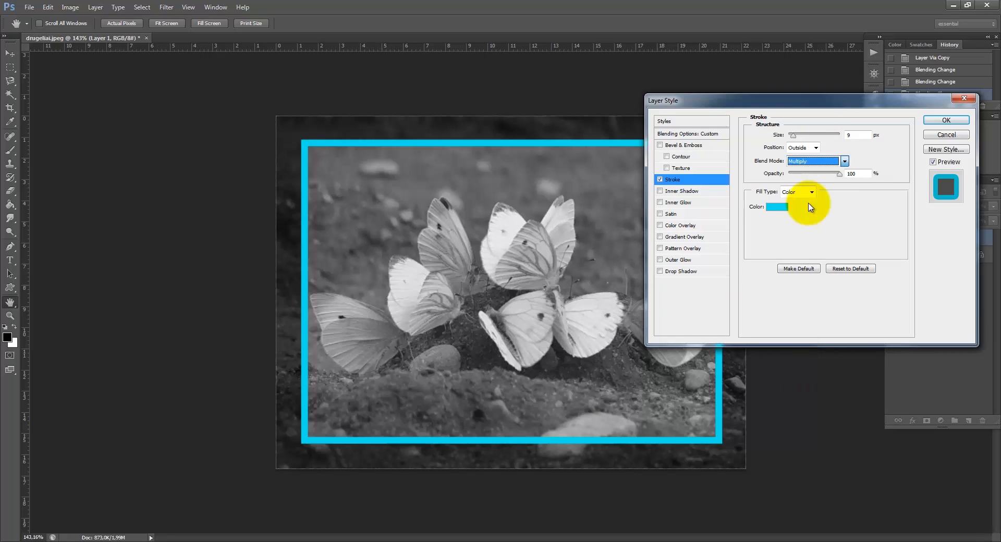
pyautogui.click(946, 121)
# - Select the whole canvas of dovanos1.jpg, cut it to a new layer, and keep that layer active
pyautogui.press('m')
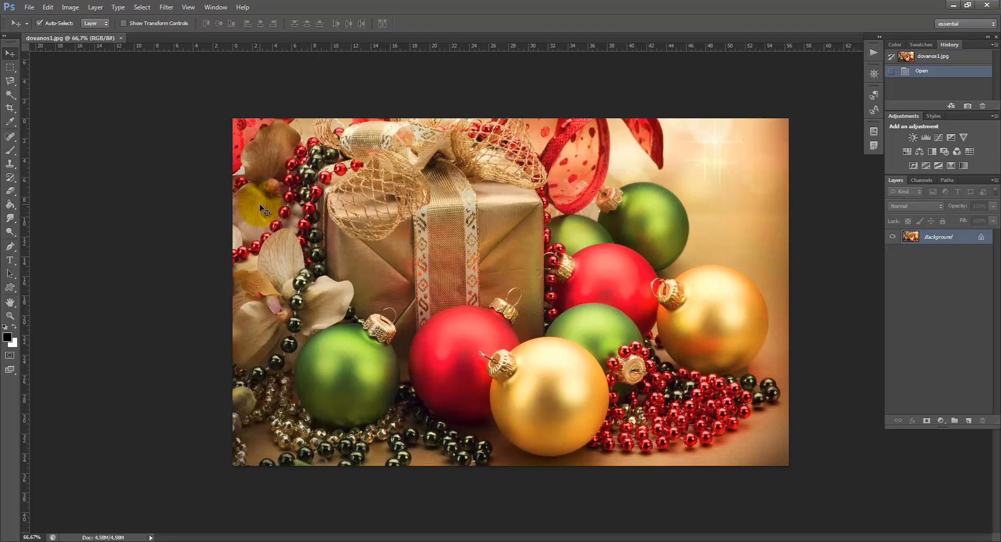
pyautogui.hotkey('ctrl', 'a')
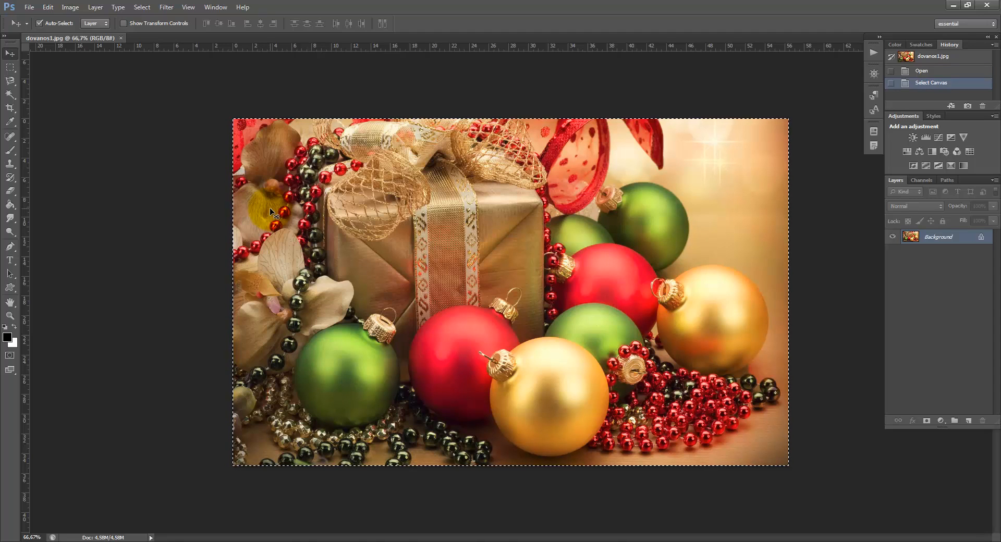
pyautogui.hotkey('ctrl', 'shift', 'j')
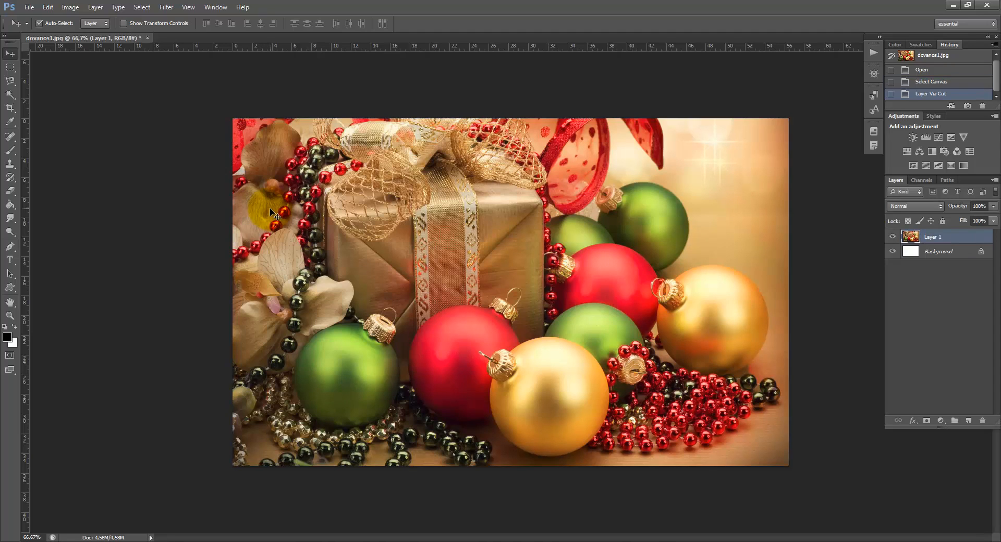
pyautogui.click(937, 257)
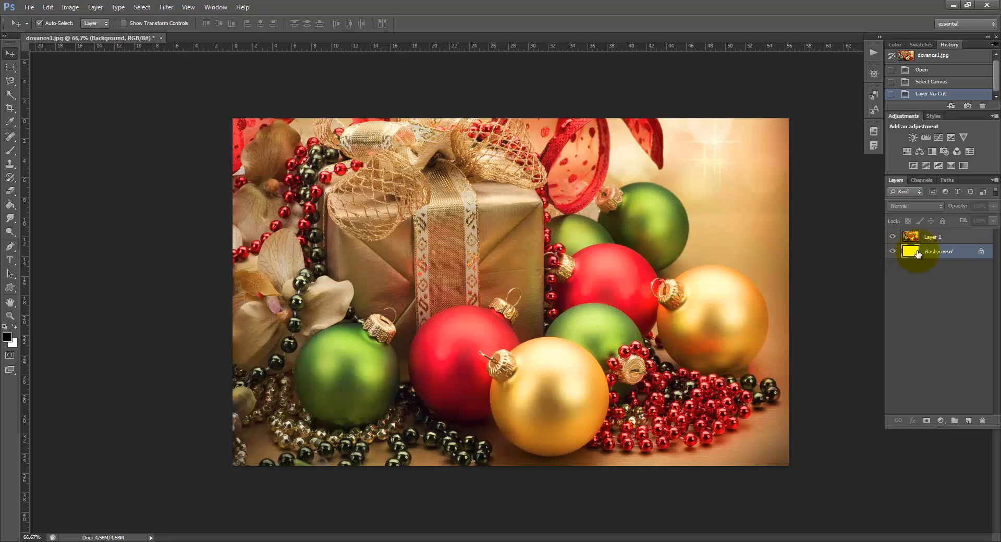
pyautogui.click(930, 240)
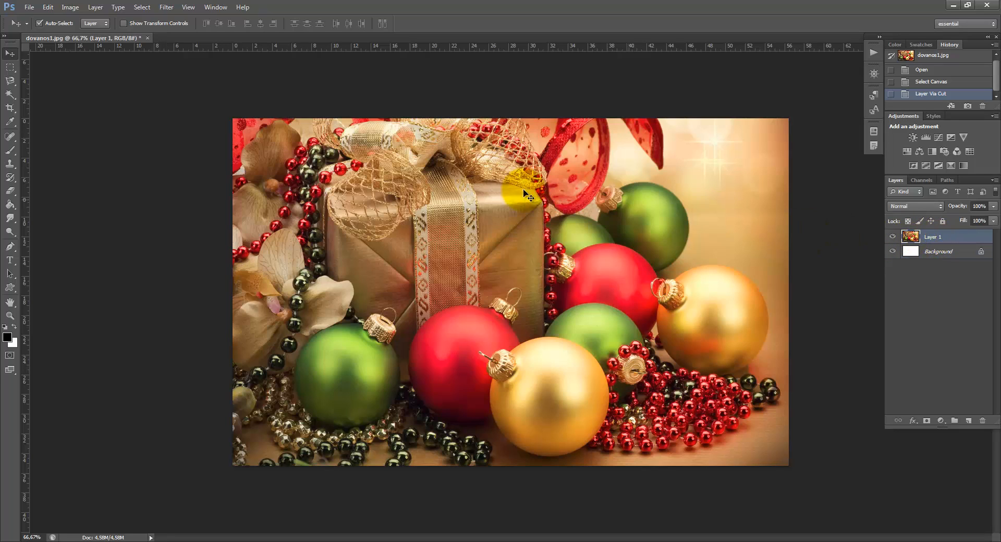
# - Mask Layer 1 with a rectangular selection set slightly inside the photo's edges, leaving an even white border
pyautogui.click(12, 69)
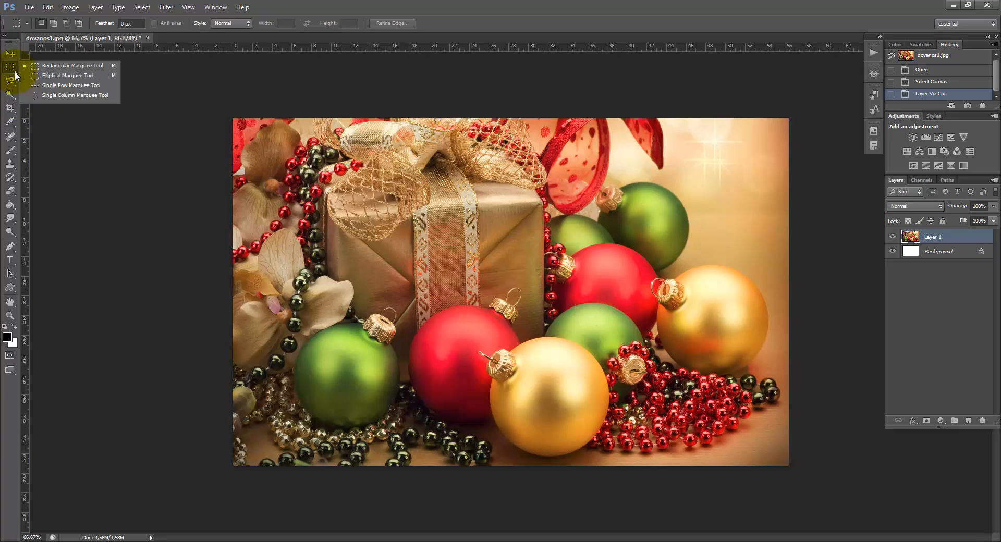
pyautogui.click(47, 67)
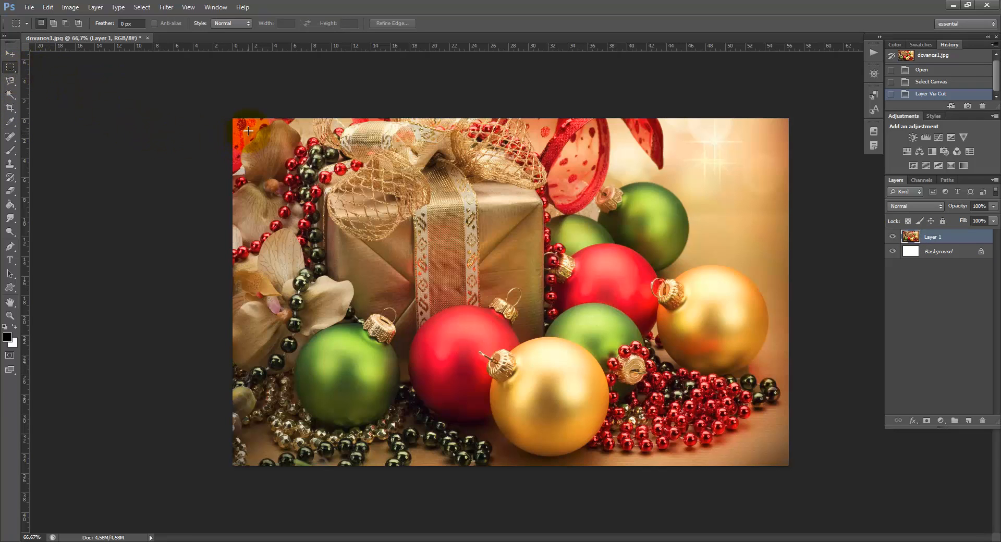
pyautogui.moveTo(244, 133); pyautogui.dragTo(776, 455)
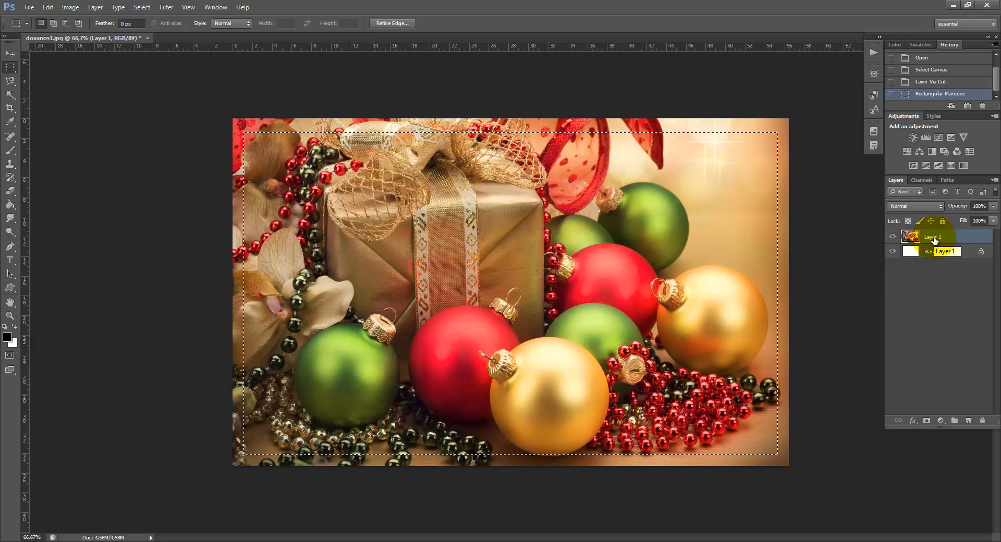
pyautogui.click(927, 422)
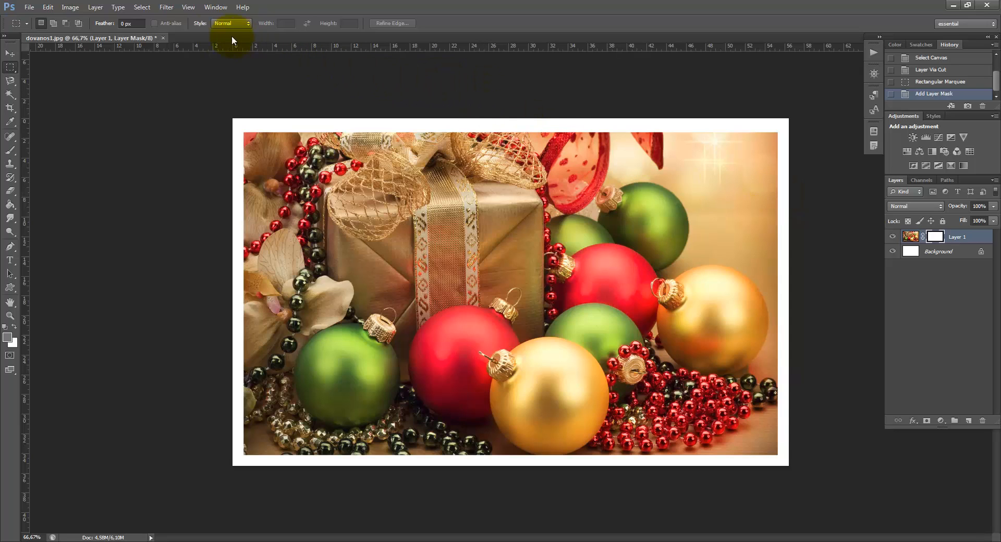
# - Open the Filter Gallery for the layer mask and choose the Sprayed Strokes filter from Brush Strokes
pyautogui.click(170, 11)
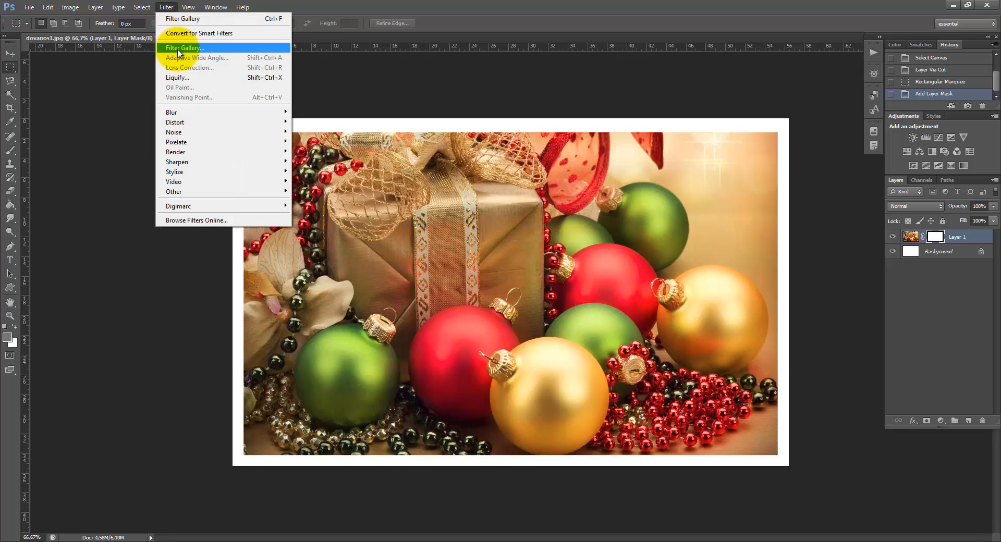
pyautogui.click(194, 51)
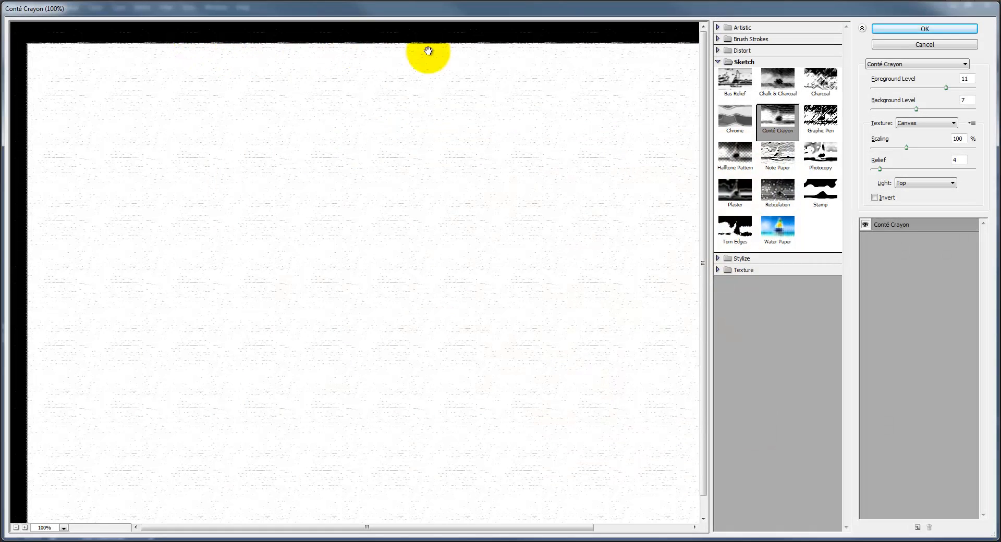
pyautogui.click(718, 62)
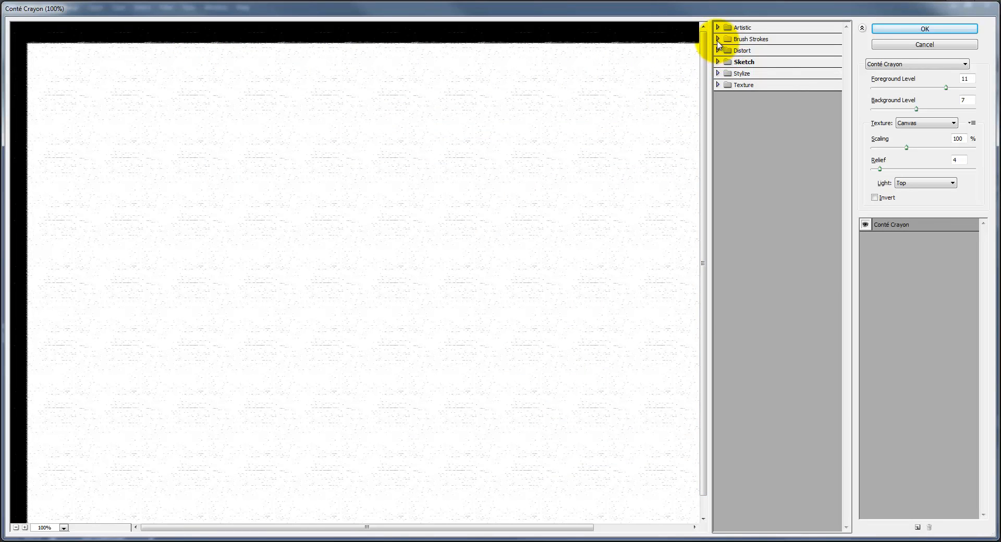
pyautogui.click(717, 40)
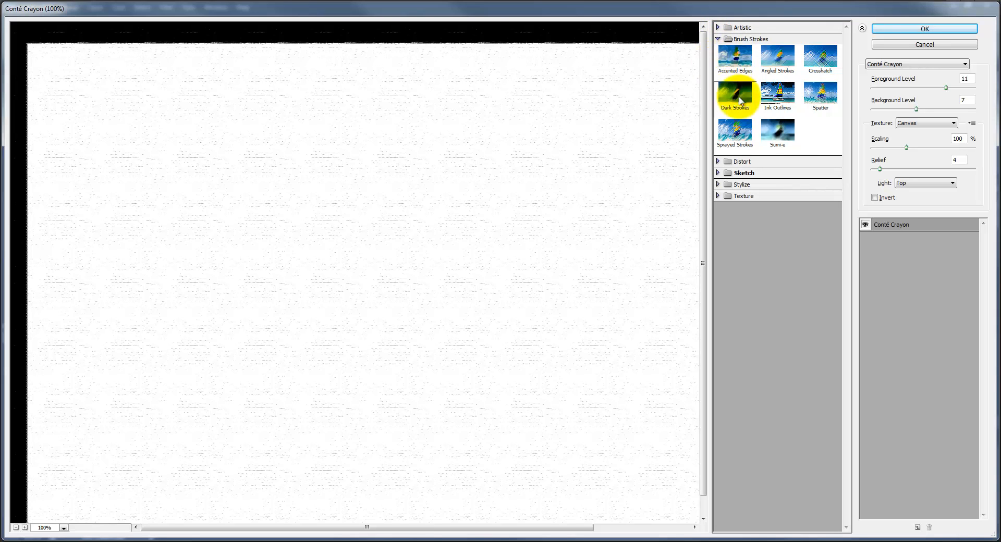
pyautogui.click(739, 131)
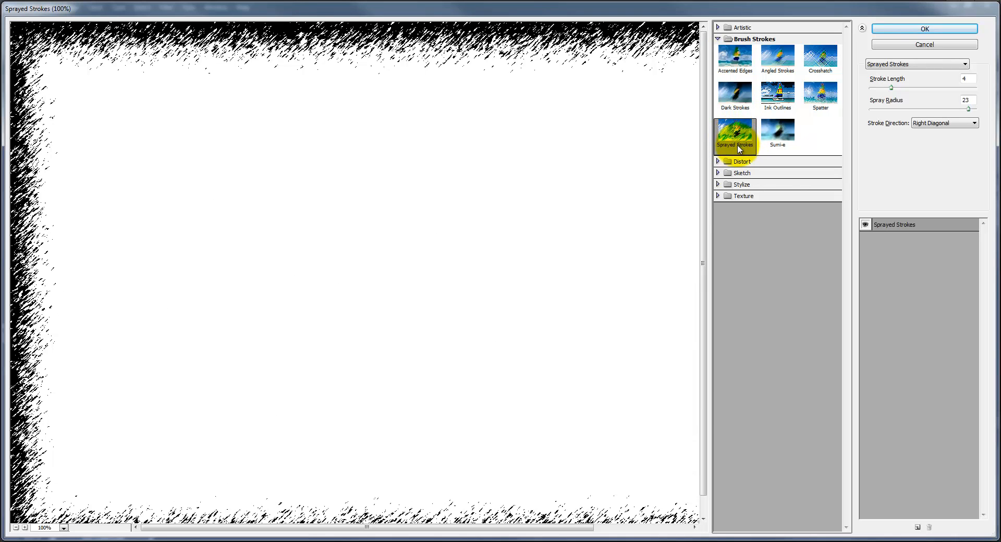
# - Set the Sprayed Strokes filter to a stroke length of 3 and a spray radius of 11
pyautogui.click(891, 88)
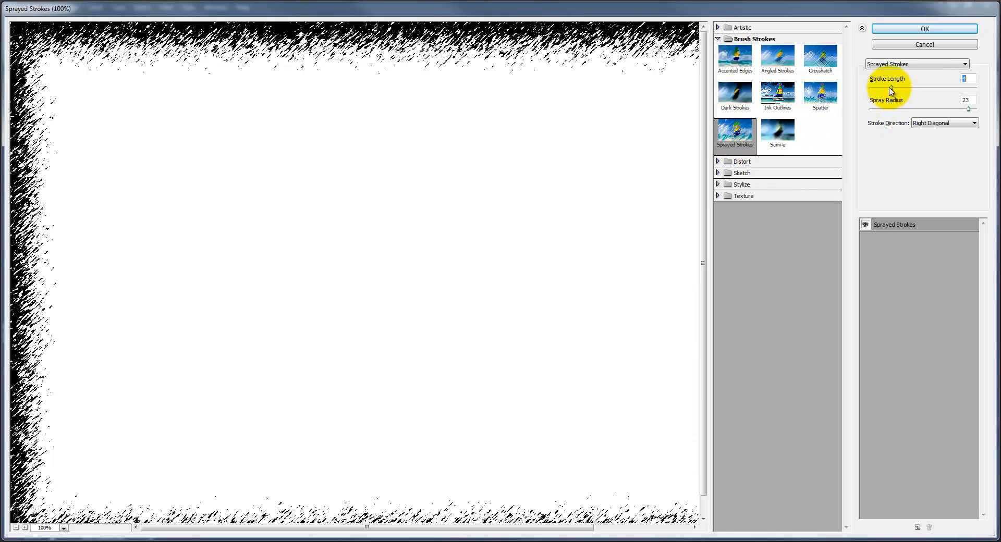
pyautogui.moveTo(891, 90); pyautogui.dragTo(880, 89)
pyautogui.click(969, 111)
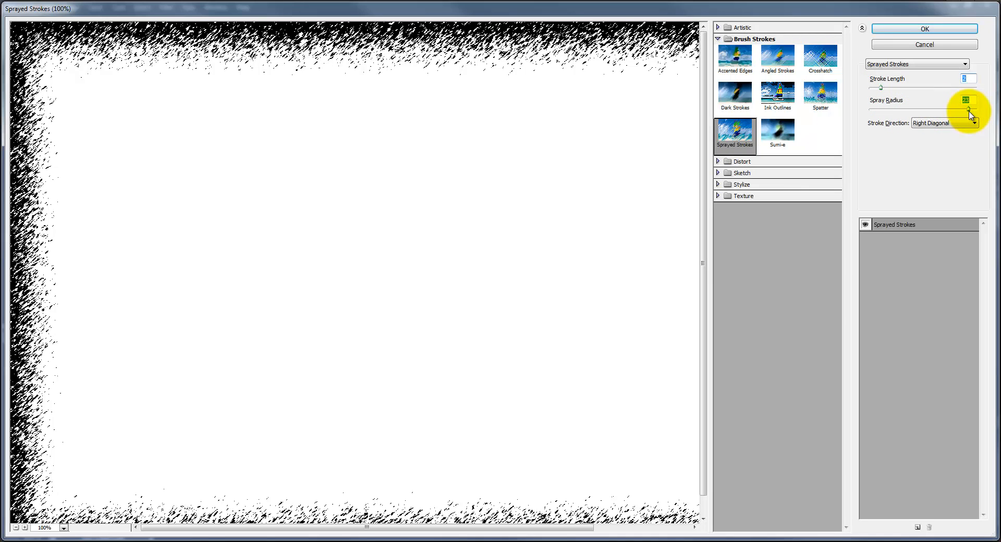
pyautogui.moveTo(968, 109); pyautogui.dragTo(929, 111)
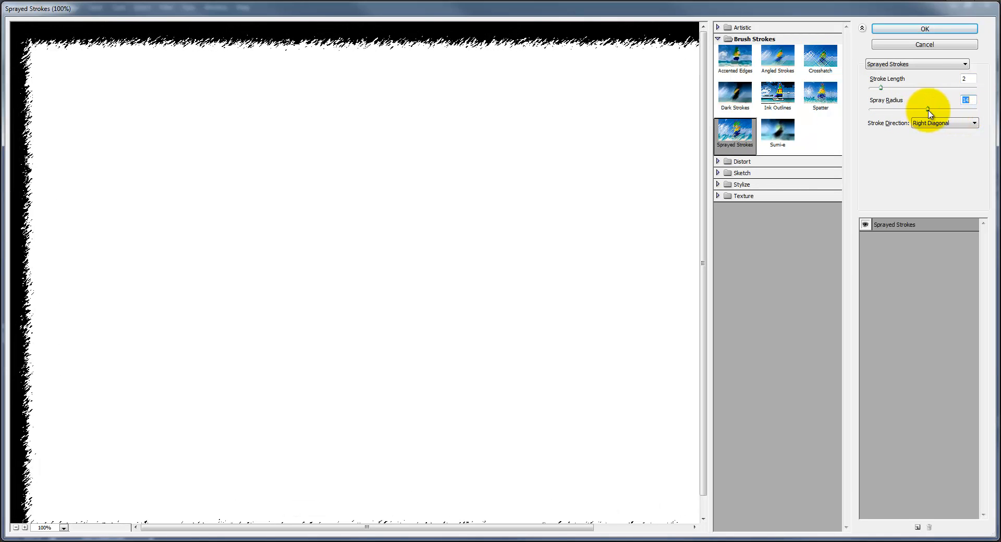
pyautogui.moveTo(882, 89); pyautogui.dragTo(881, 89)
pyautogui.moveTo(930, 109); pyautogui.dragTo(889, 90)
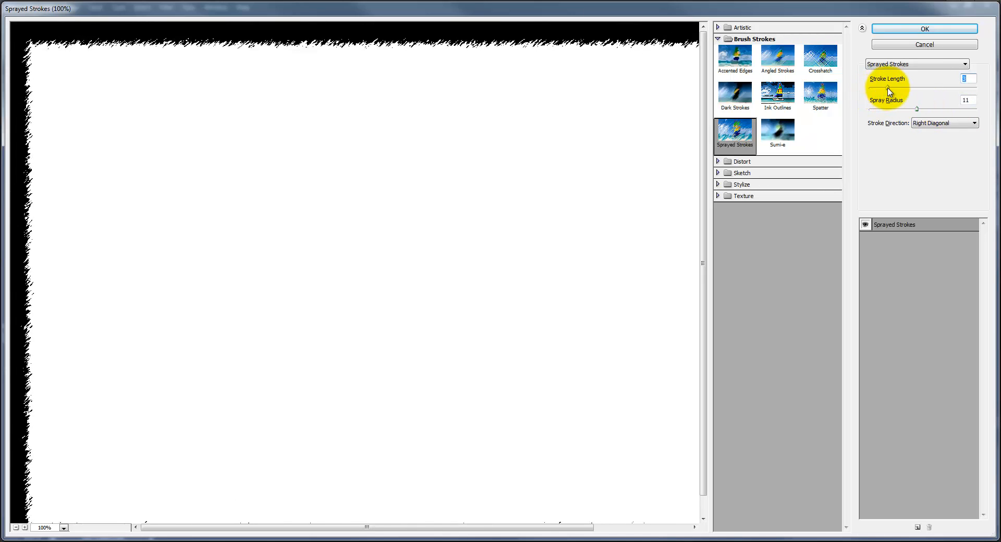
# - Try the Spatter filter on the mask edge in place of Sprayed Strokes, and return to Sprayed Strokes
pyautogui.click(893, 227)
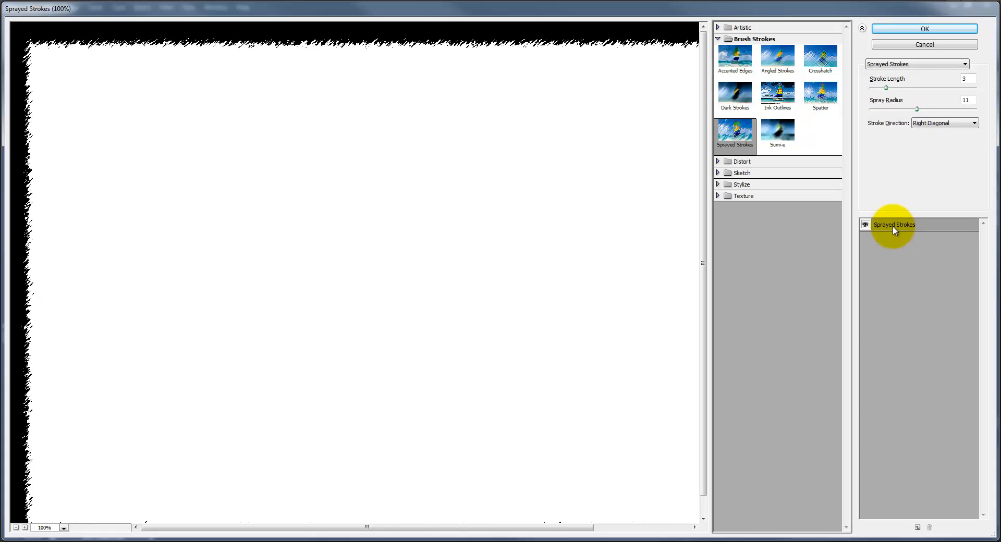
pyautogui.click(817, 94)
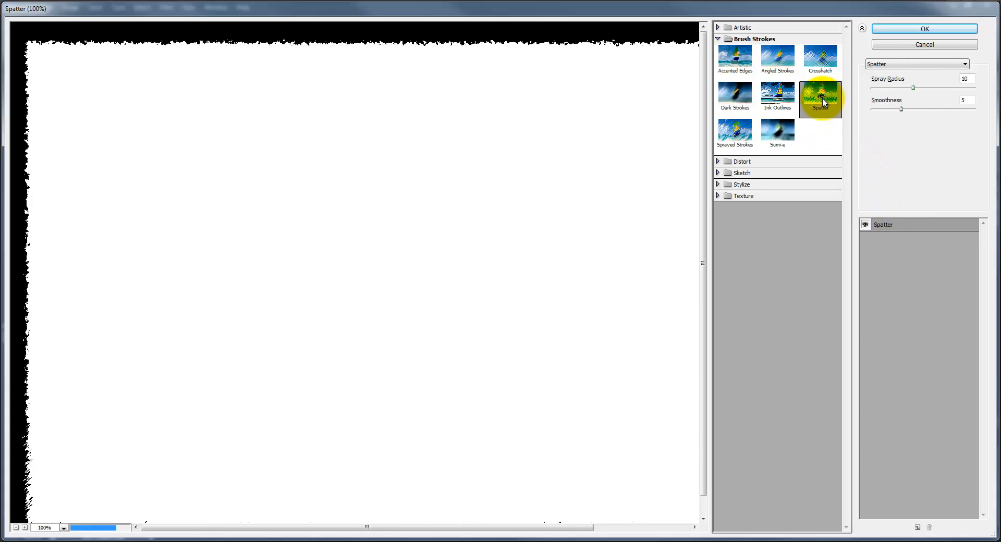
pyautogui.click(735, 132)
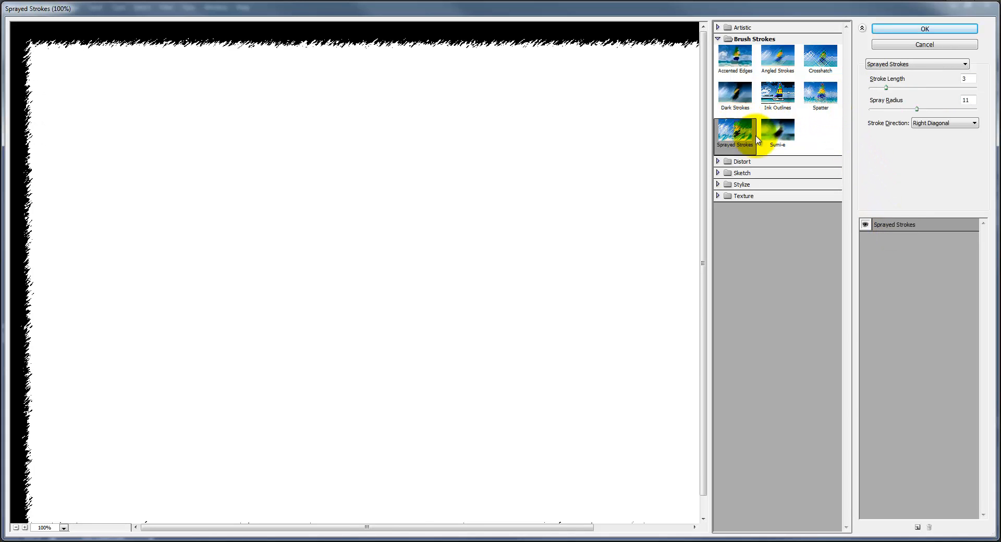
# - Add a second effect layer using Spatter, with spray radius 10 and smoothness 5, and apply the filters to the mask
pyautogui.click(918, 527)
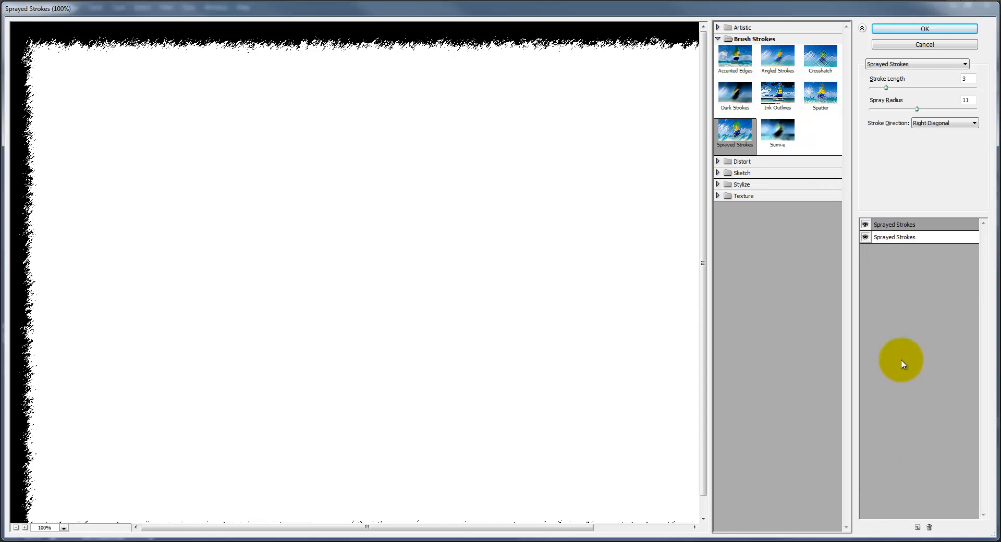
pyautogui.click(817, 64)
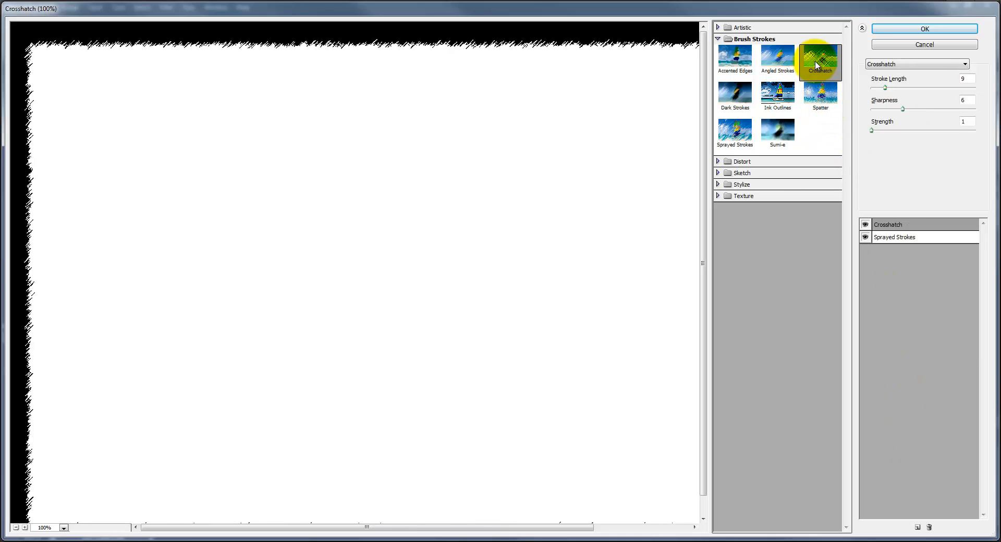
pyautogui.click(822, 95)
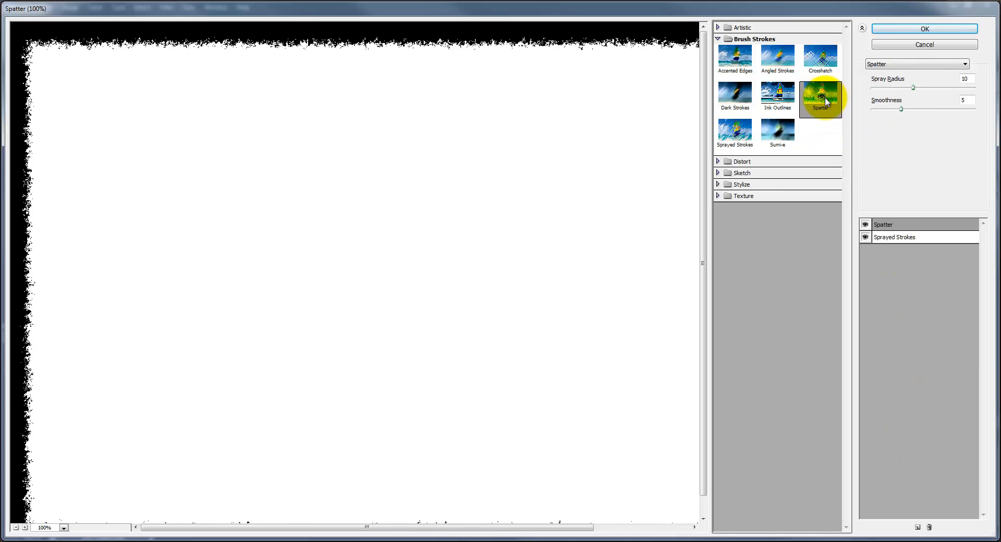
pyautogui.click(889, 30)
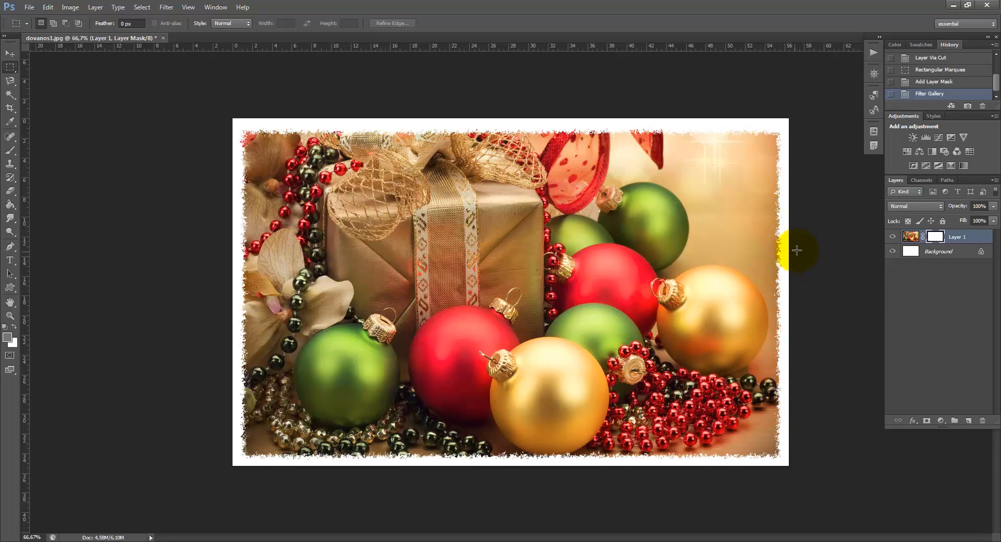
# - Open the layer style settings of Layer 1 and try Bevel & Emboss with a greater depth, leaving the effect switched off
pyautogui.rightClick(953, 239)
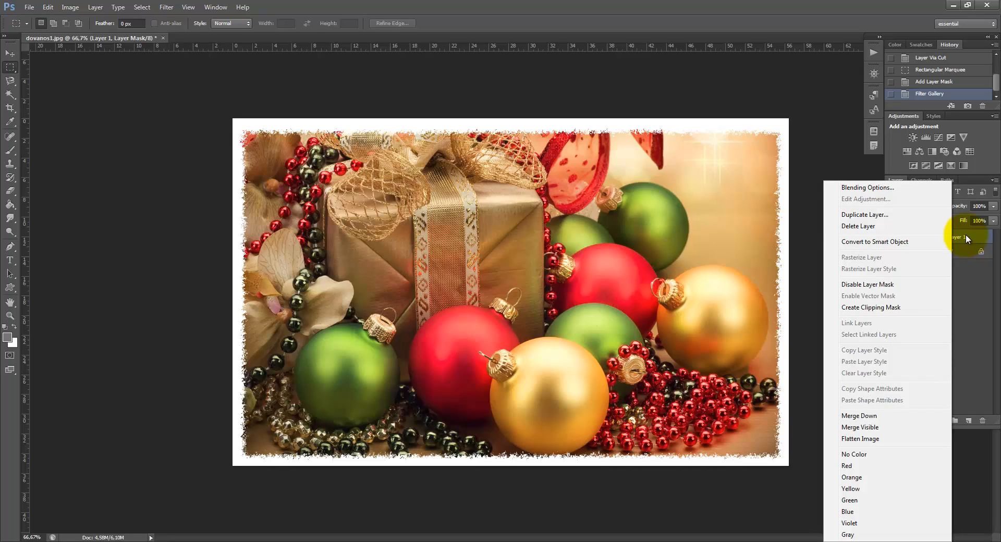
pyautogui.click(878, 187)
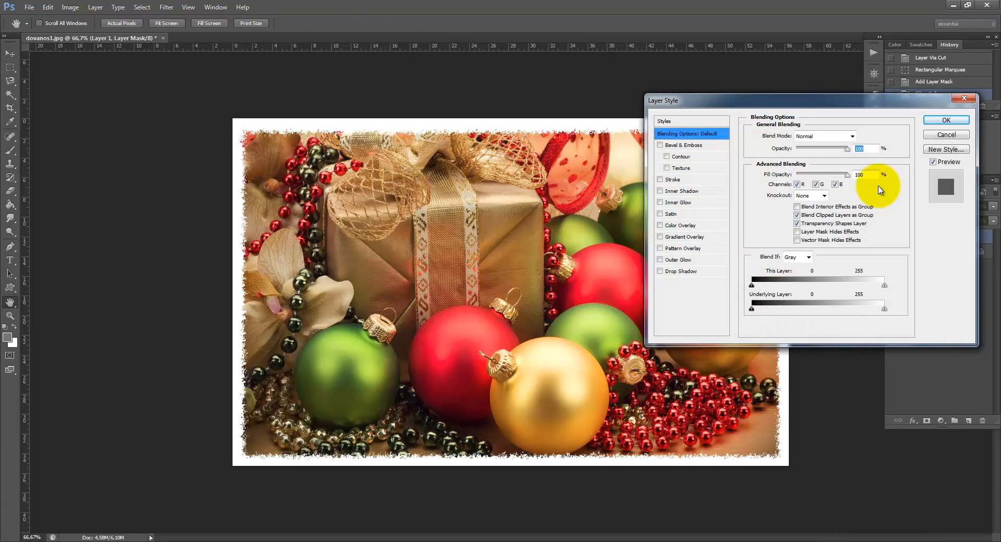
pyautogui.click(690, 146)
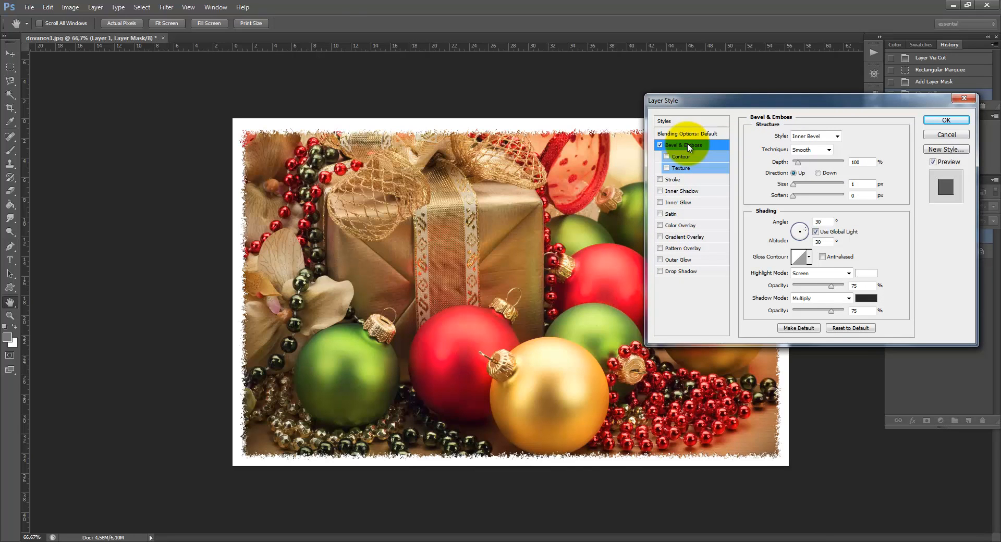
pyautogui.moveTo(798, 163)
pyautogui.mouseDown()
pyautogui.moveTo(847, 164)
pyautogui.moveTo(808, 168)
pyautogui.mouseUp()
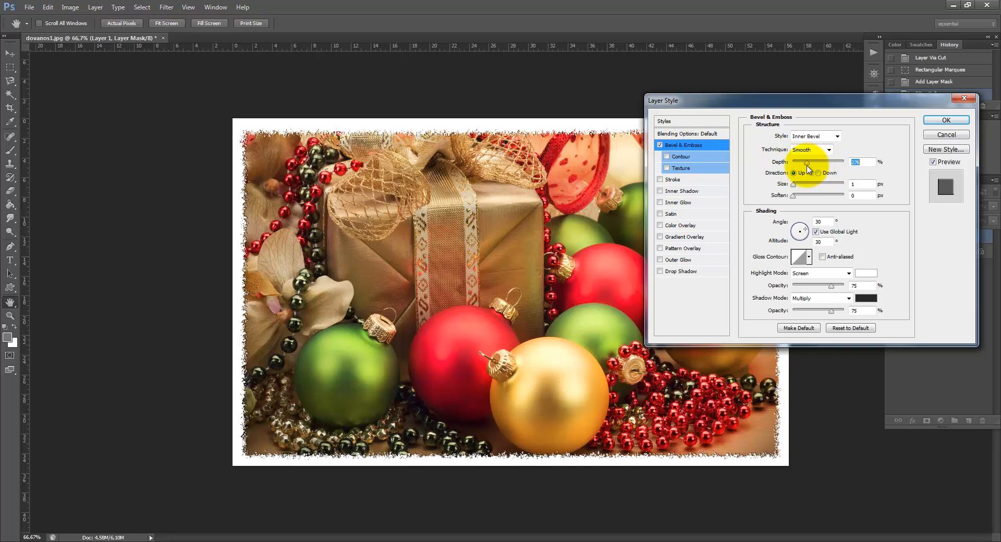
pyautogui.click(660, 146)
# - Apply a 1 px black outside Stroke and a Drop Shadow at 75% opacity to Layer 1
pyautogui.click(672, 180)
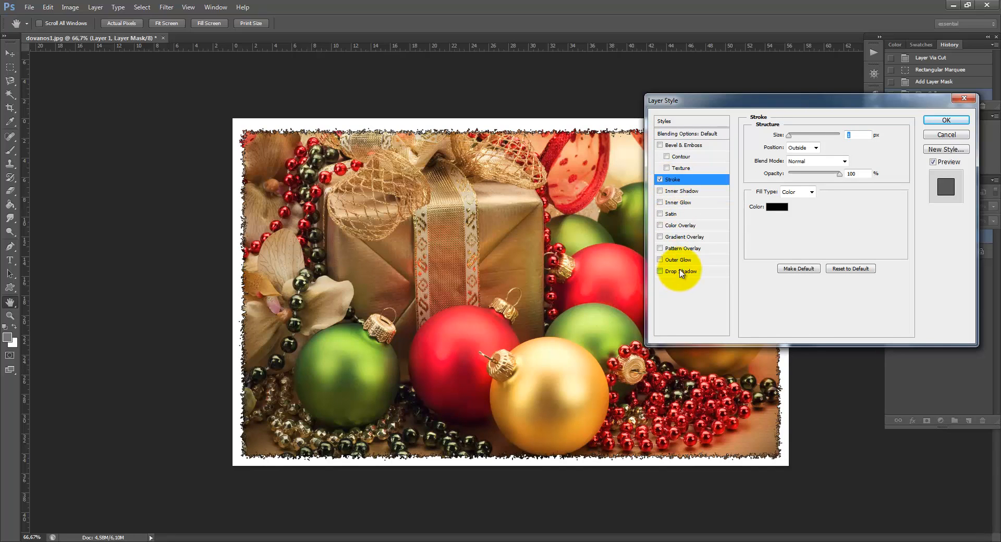
pyautogui.click(661, 180)
pyautogui.click(660, 180)
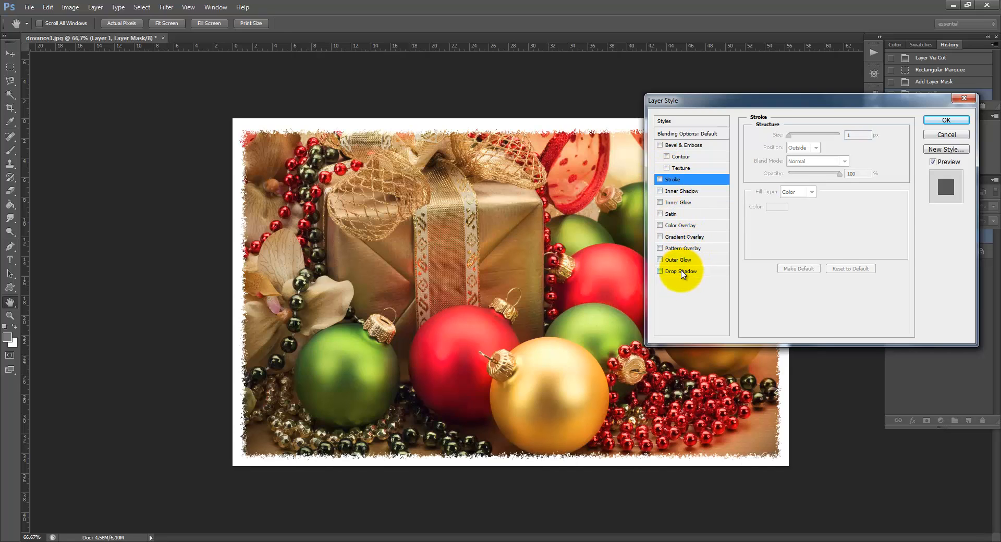
pyautogui.click(682, 271)
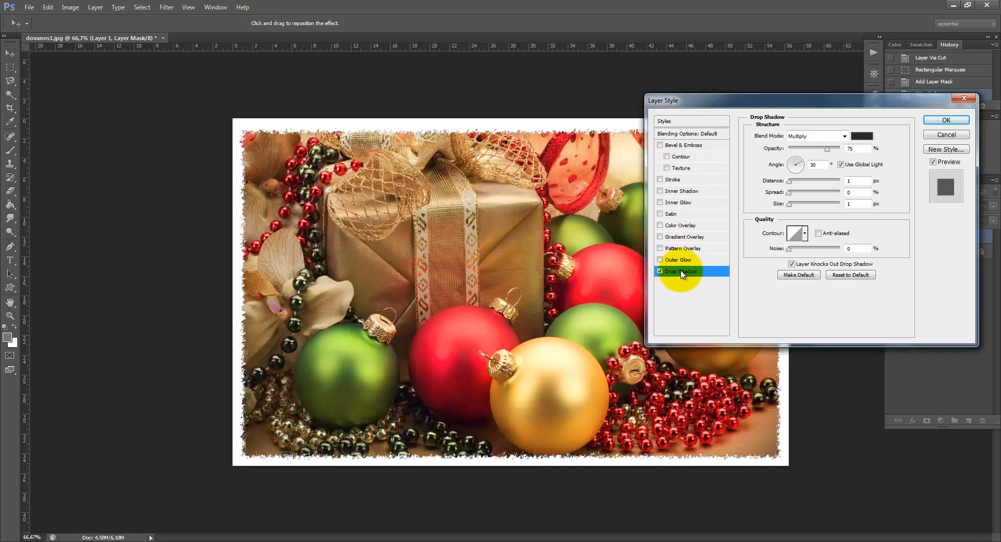
pyautogui.click(671, 180)
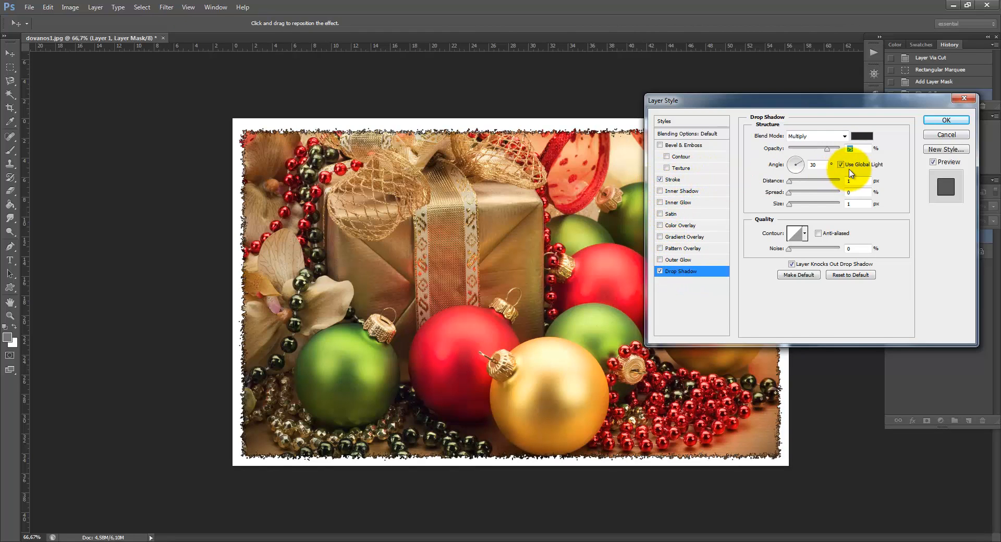
pyautogui.click(948, 121)
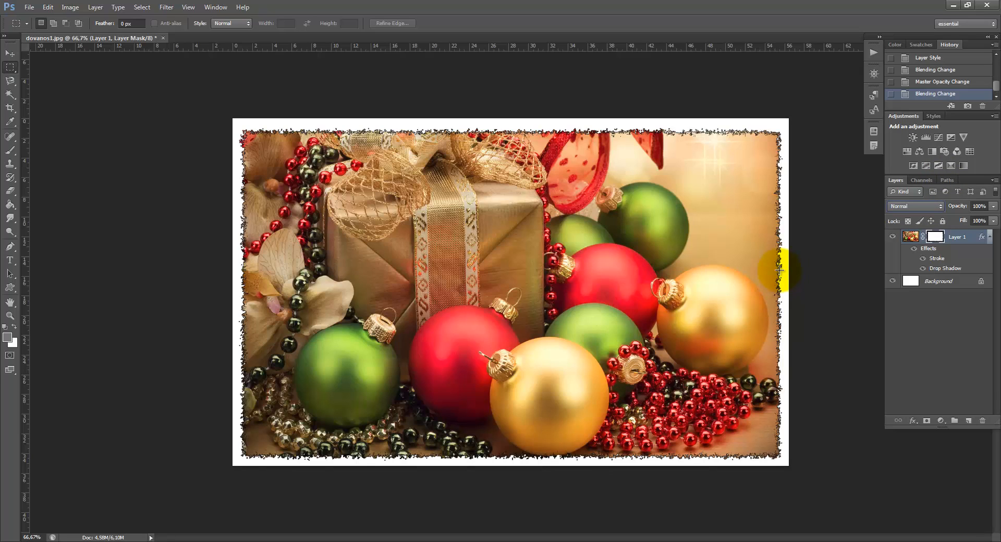
# - Fill the white border on the Background layer with the red foreground color using the Paint Bucket tool
pyautogui.click(935, 282)
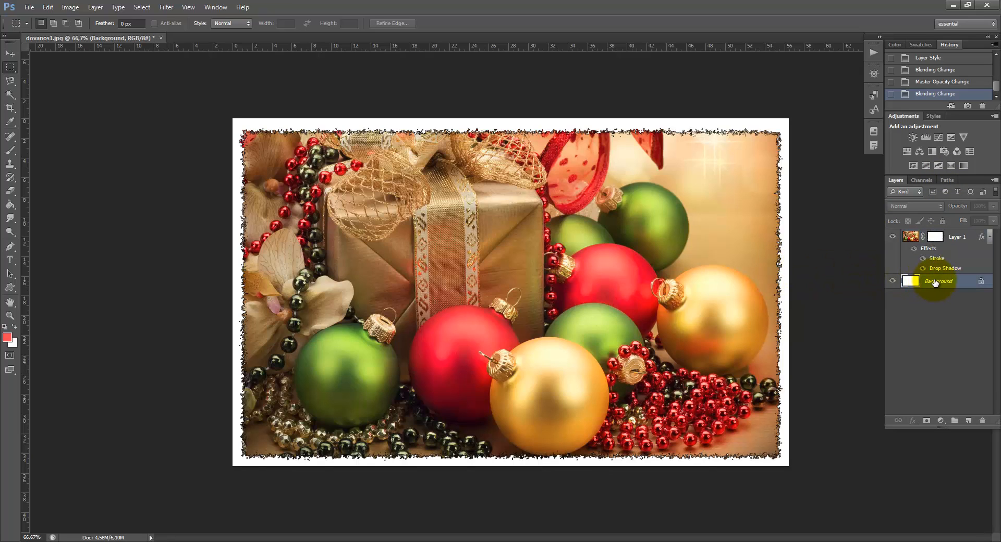
pyautogui.click(17, 211)
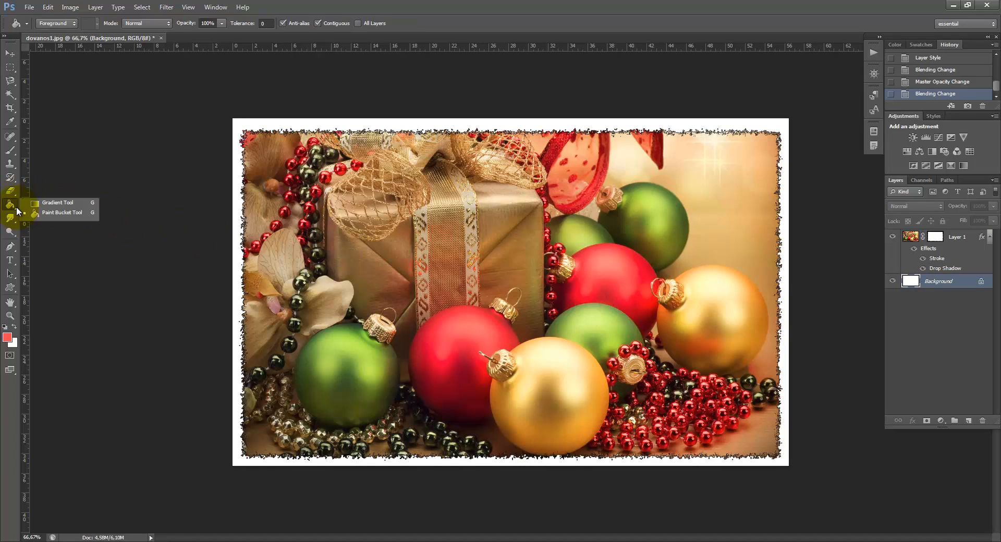
pyautogui.click(43, 214)
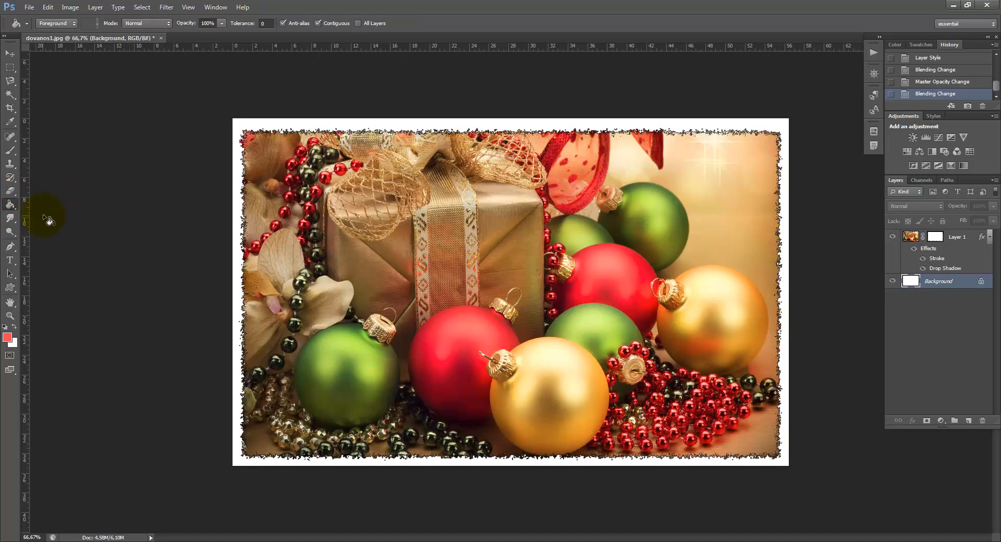
pyautogui.click(238, 300)
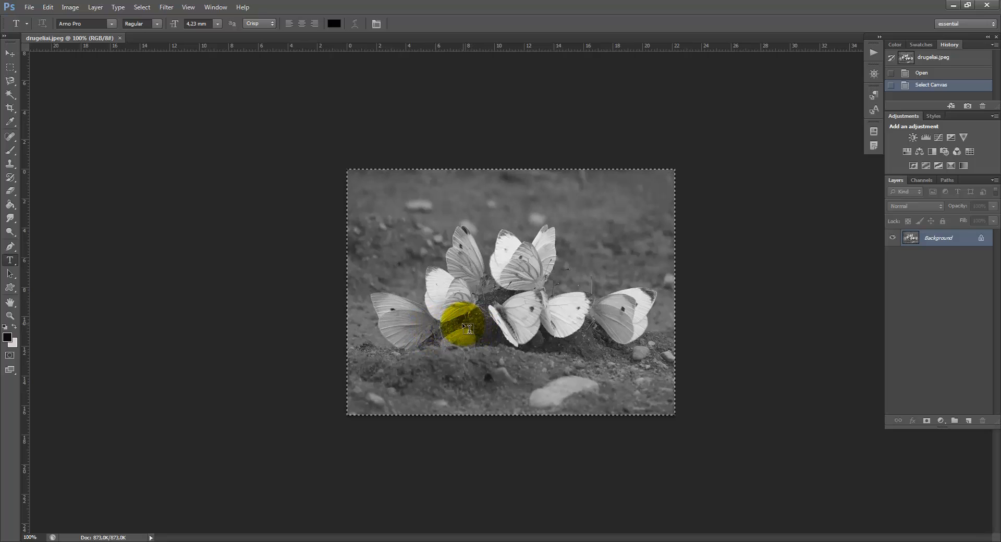
# - Set the background color to pure white (ffffff) for the butterfly photo
pyautogui.click(15, 345)
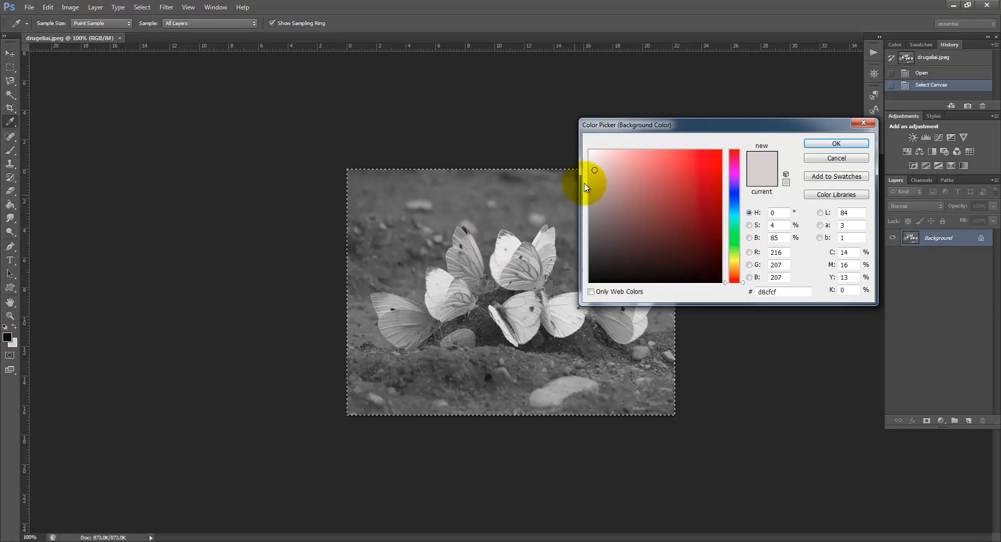
pyautogui.moveTo(597, 175); pyautogui.dragTo(589, 149)
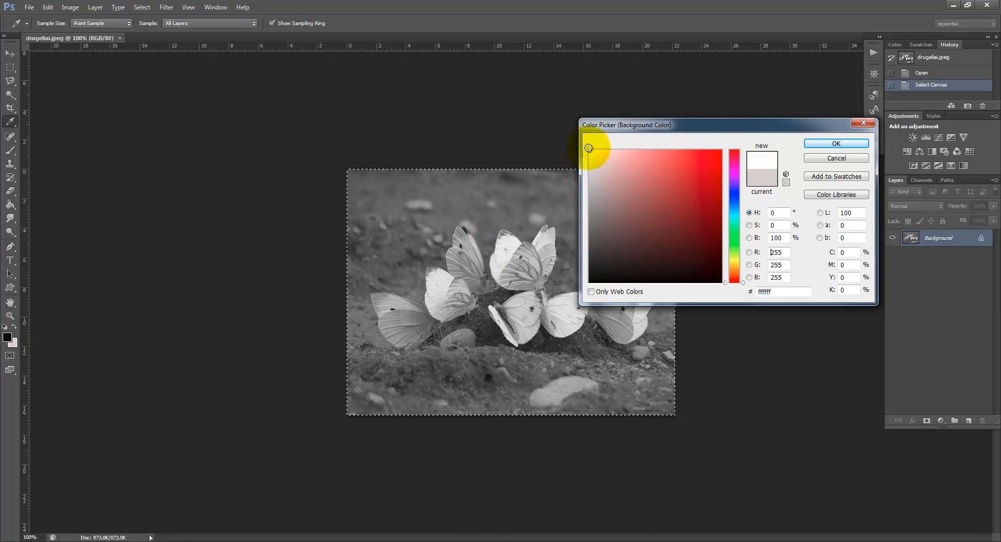
pyautogui.click(844, 144)
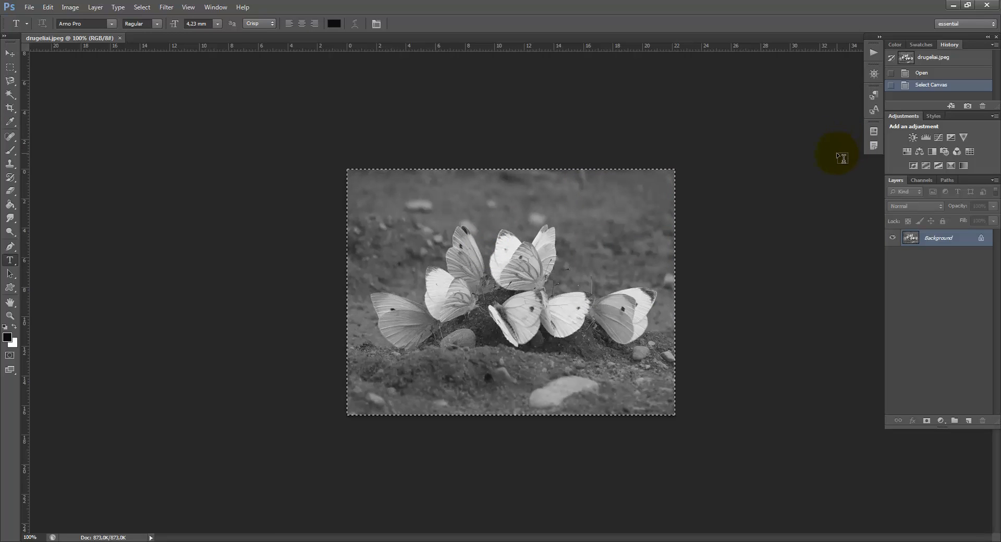
# - Cut the selected butterfly photo to a new layer and briefly hide that layer to check the Background beneath
pyautogui.hotkey('ctrl', 'shift', 'j')
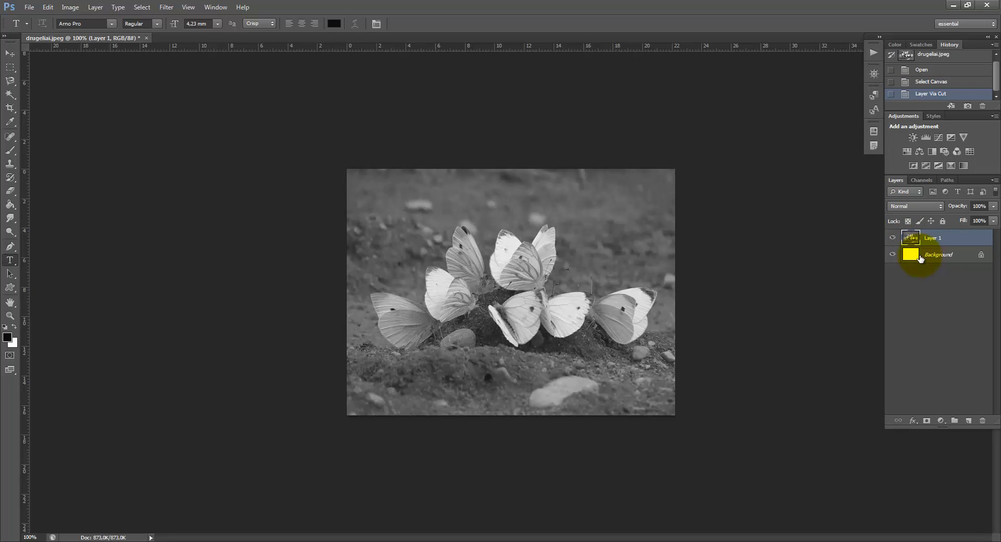
pyautogui.click(893, 238)
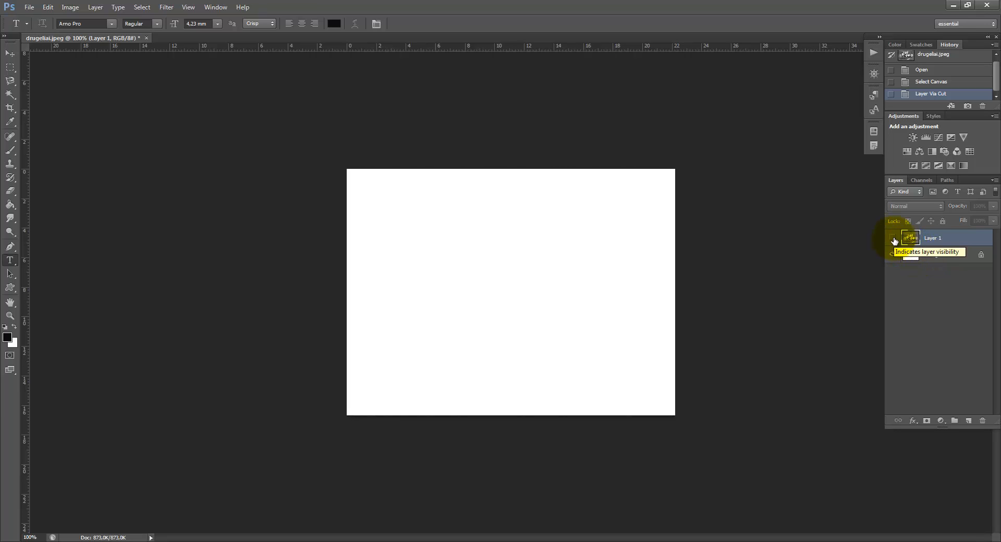
pyautogui.click(893, 239)
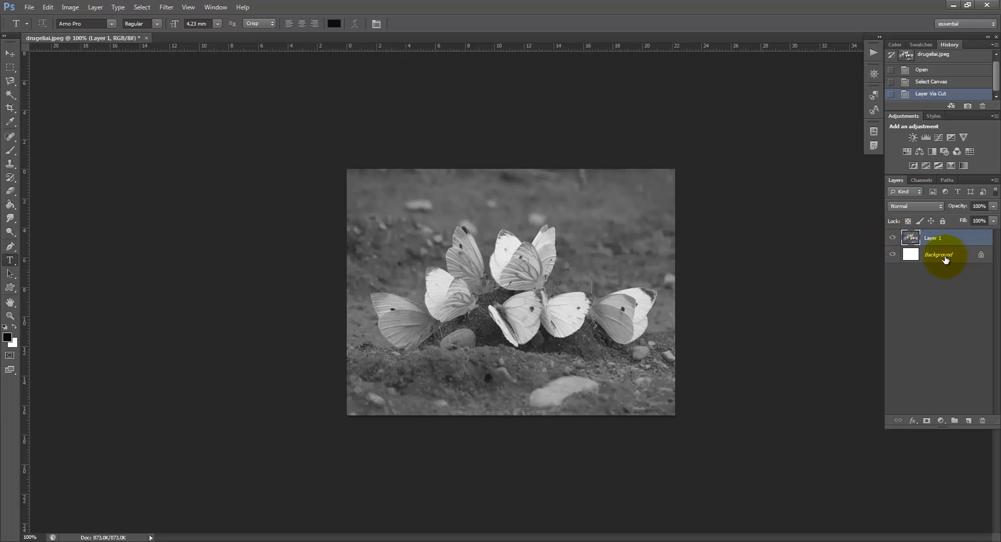
# - Extend the canvas relatively by 1 cm in width and height with the Background layer selected, using the background color
pyautogui.click(905, 259)
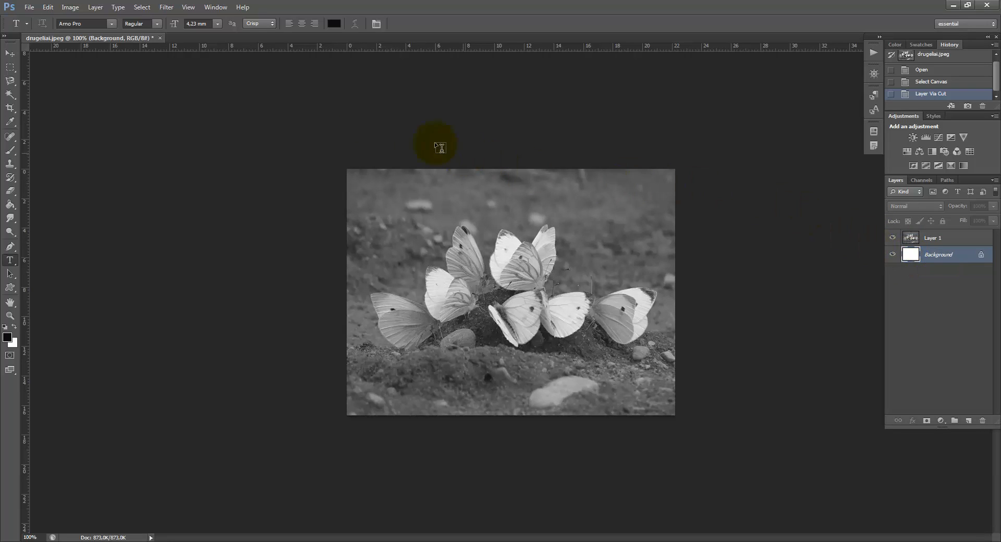
pyautogui.click(68, 10)
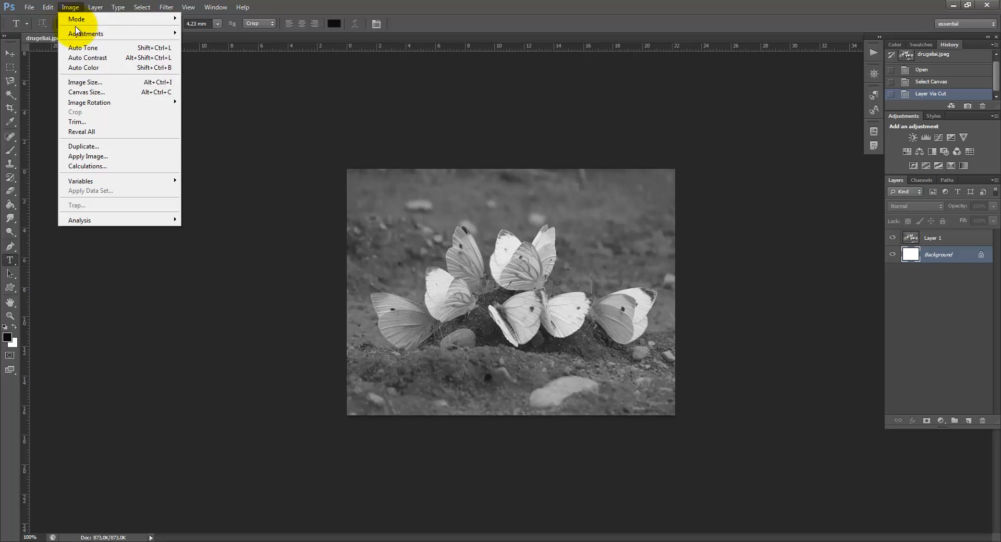
pyautogui.click(98, 92)
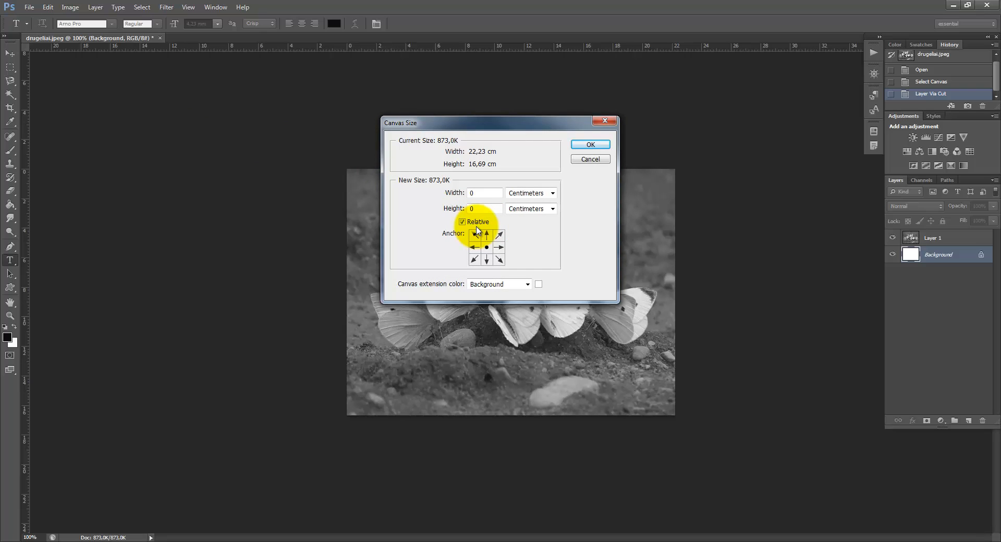
pyautogui.moveTo(478, 192); pyautogui.dragTo(451, 212)
pyautogui.write('1')
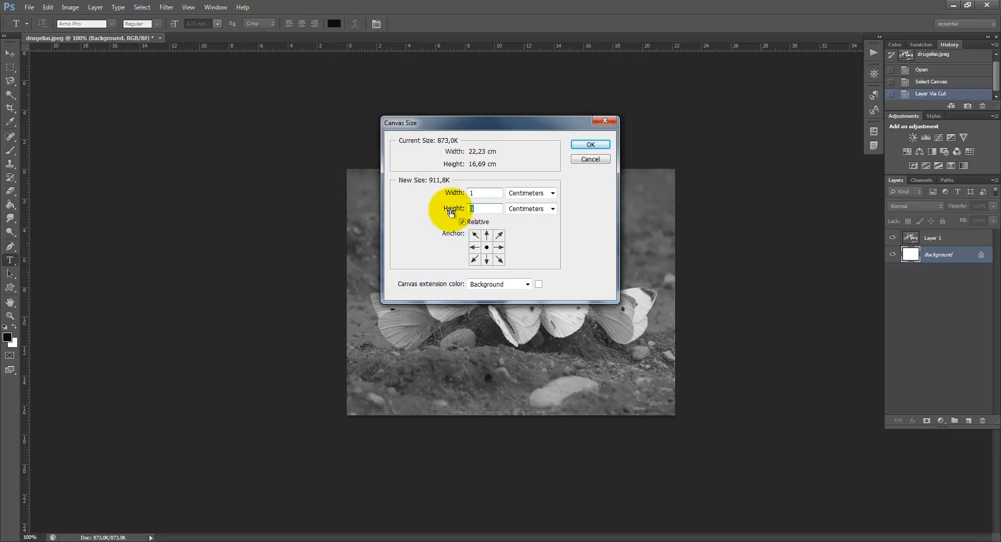
pyautogui.write('1')
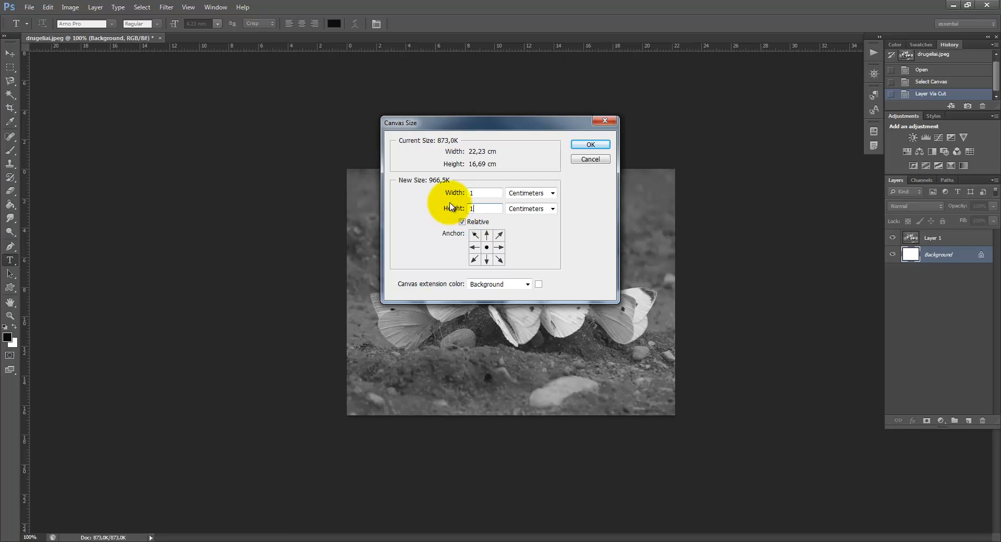
pyautogui.click(587, 145)
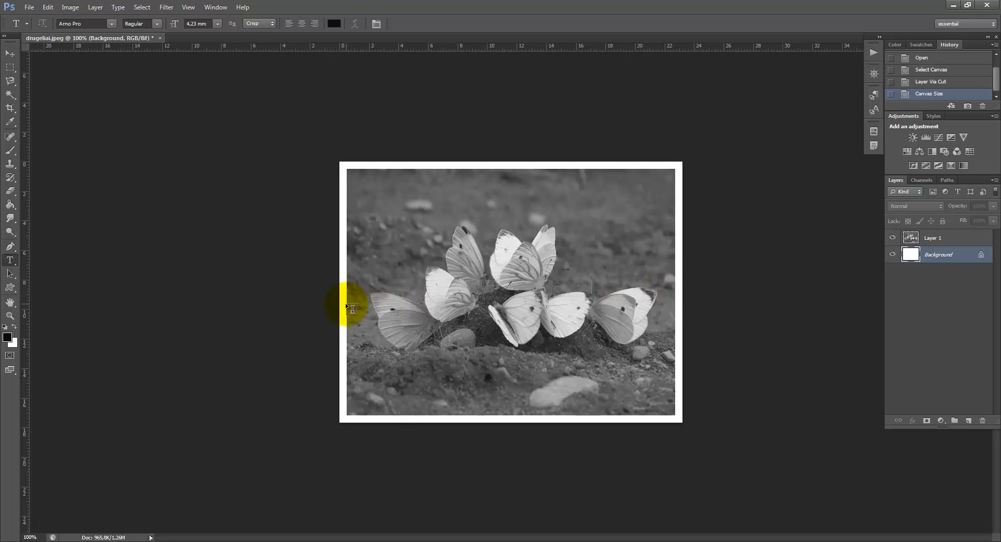
# - Briefly hide Layer 1 to check the enlarged Background, and duplicate the Background layer
pyautogui.click(892, 239)
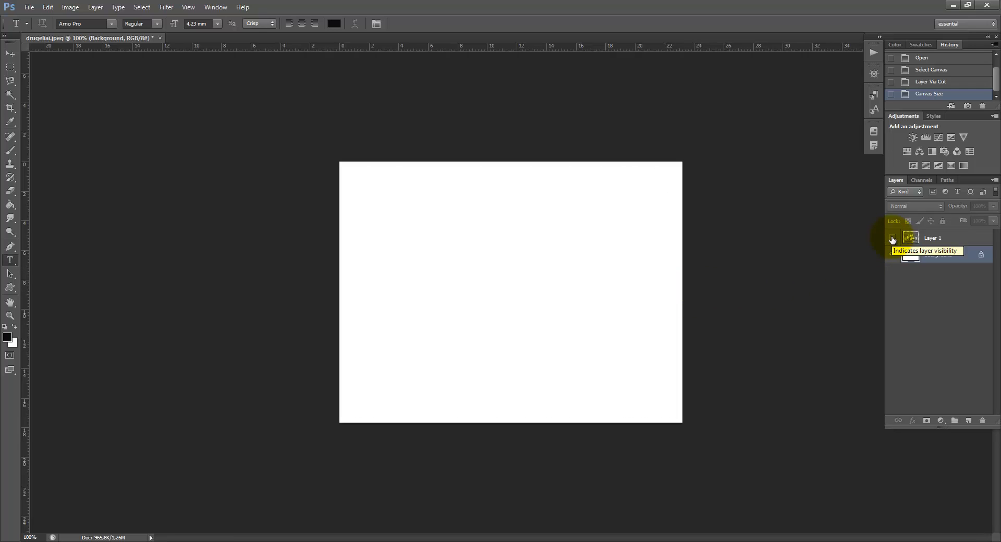
pyautogui.click(893, 239)
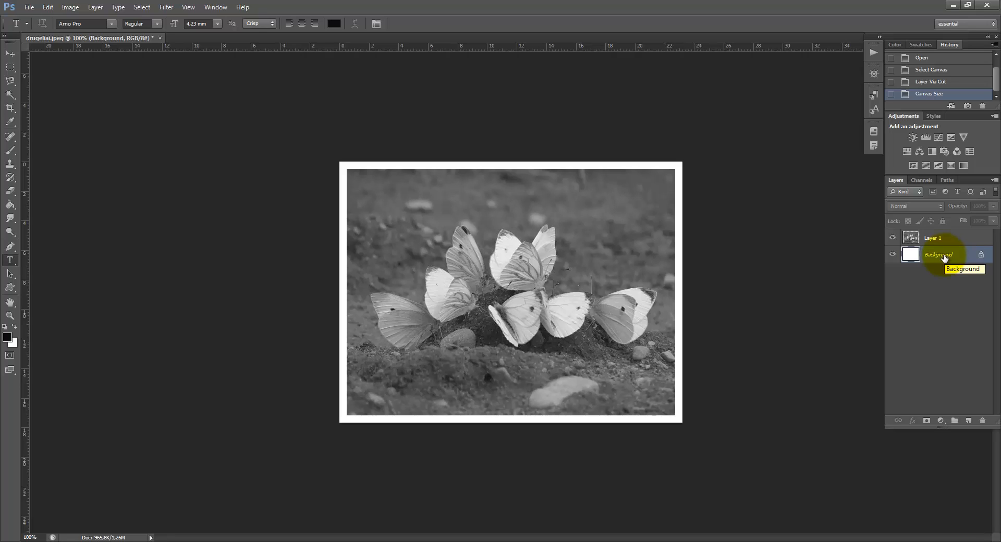
pyautogui.moveTo(908, 258); pyautogui.dragTo(969, 421)
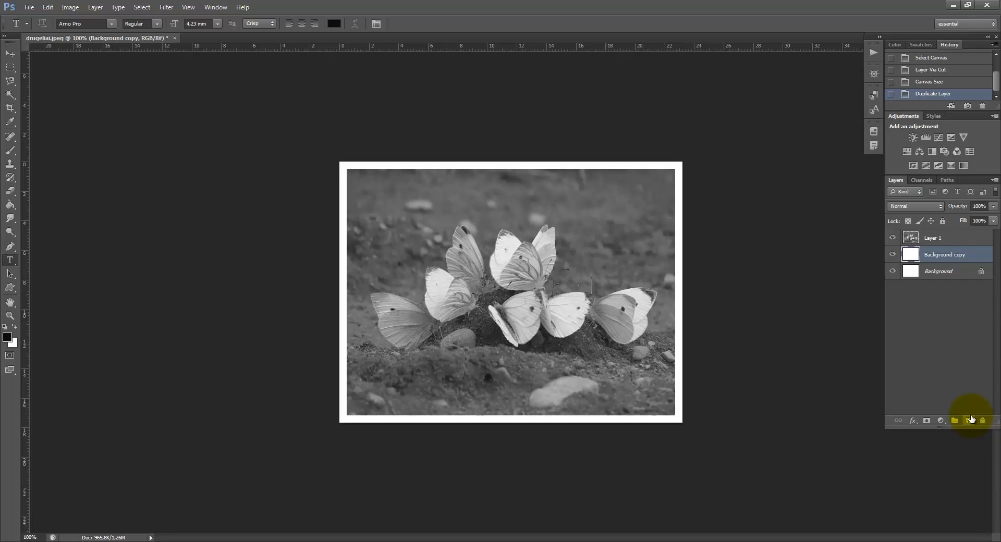
# - Extend the canvas relatively by 3 cm in width and height with the original Background selected, and hide that layer
pyautogui.click(933, 271)
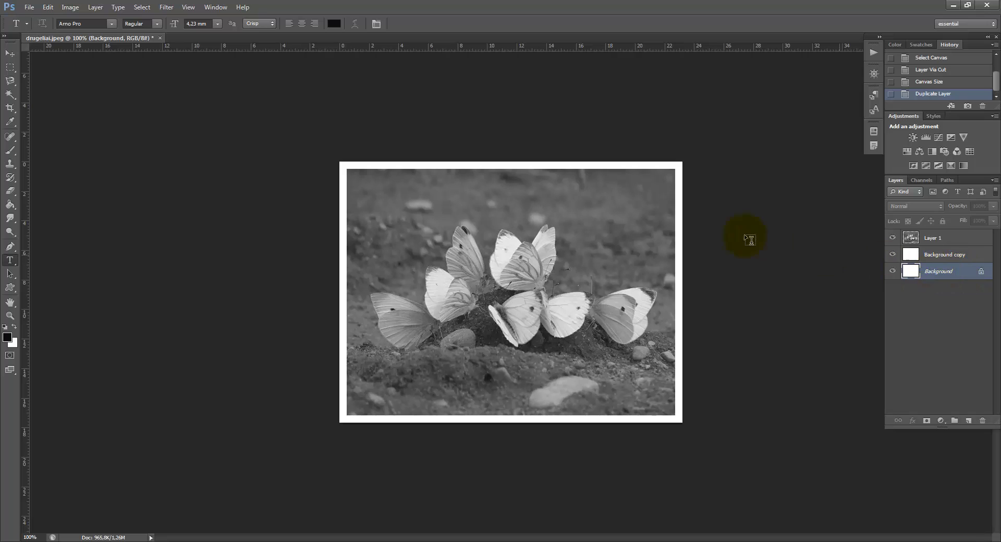
pyautogui.click(70, 8)
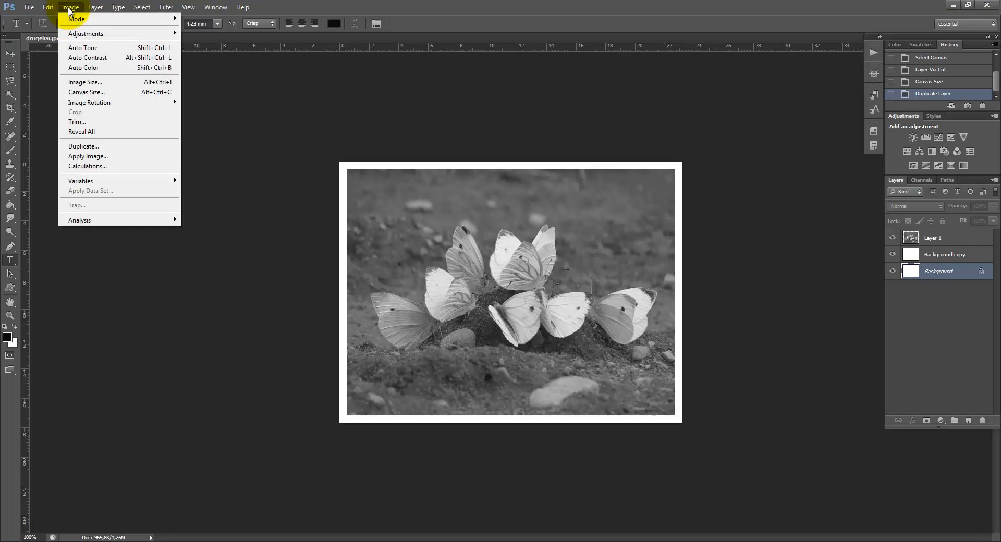
pyautogui.click(102, 93)
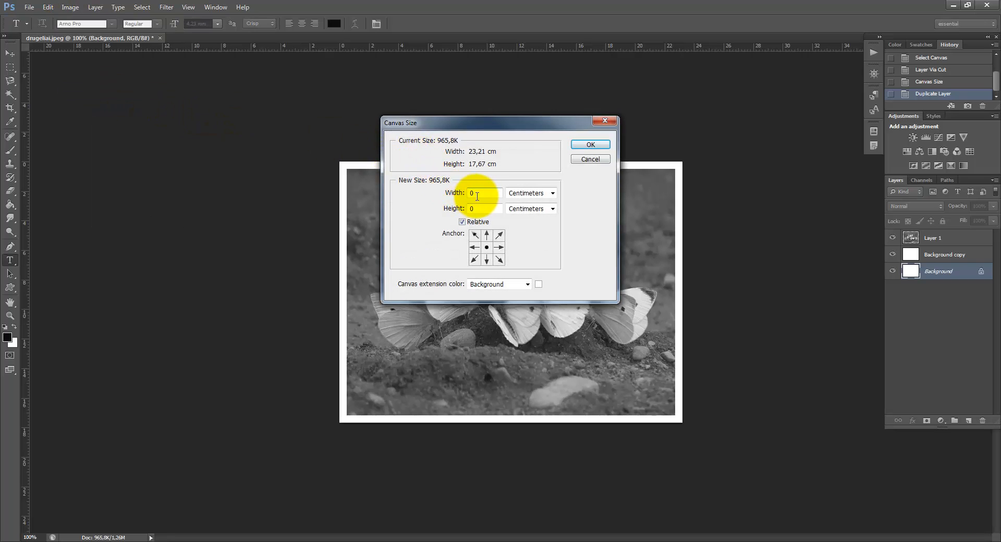
pyautogui.click(453, 198)
pyautogui.write('3')
pyautogui.click(453, 208)
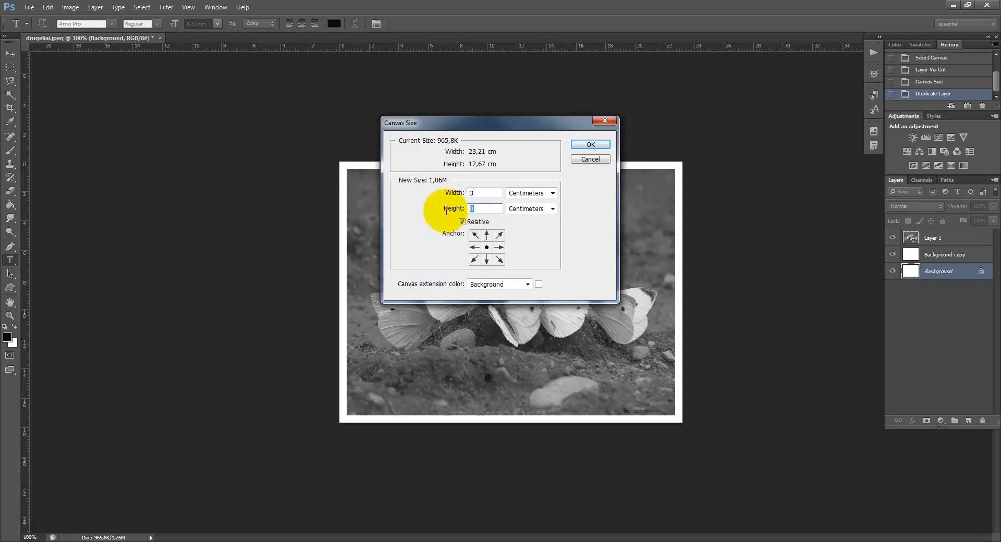
pyautogui.write('3')
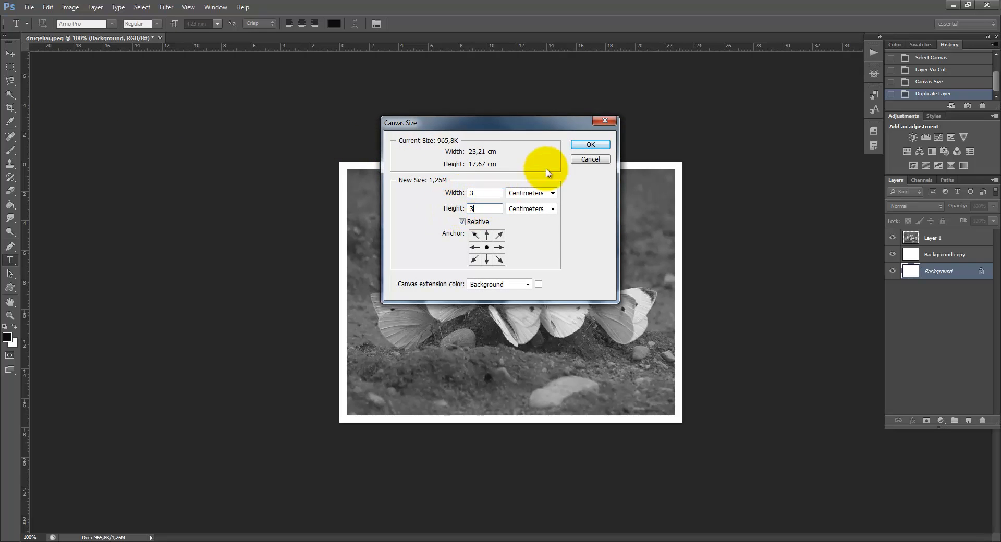
pyautogui.click(588, 146)
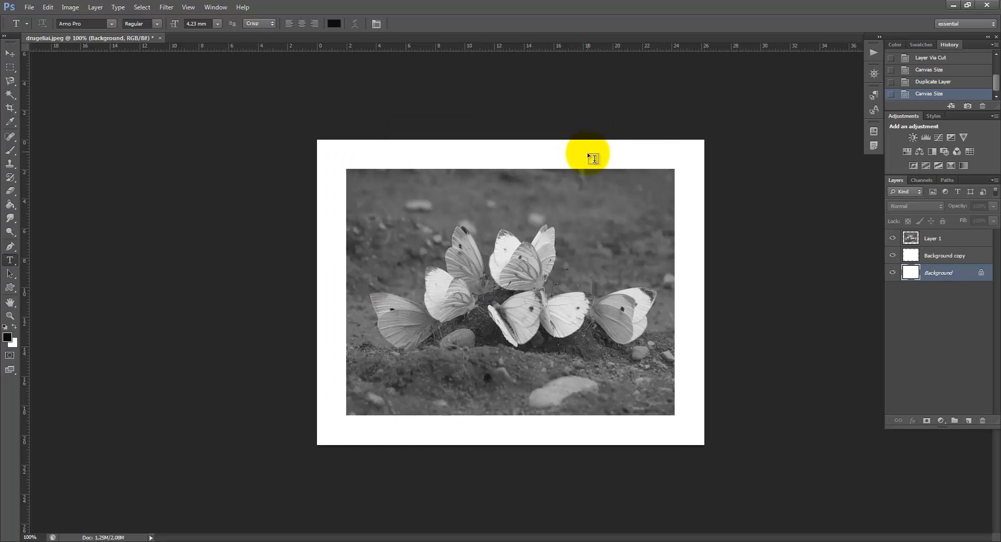
pyautogui.click(894, 273)
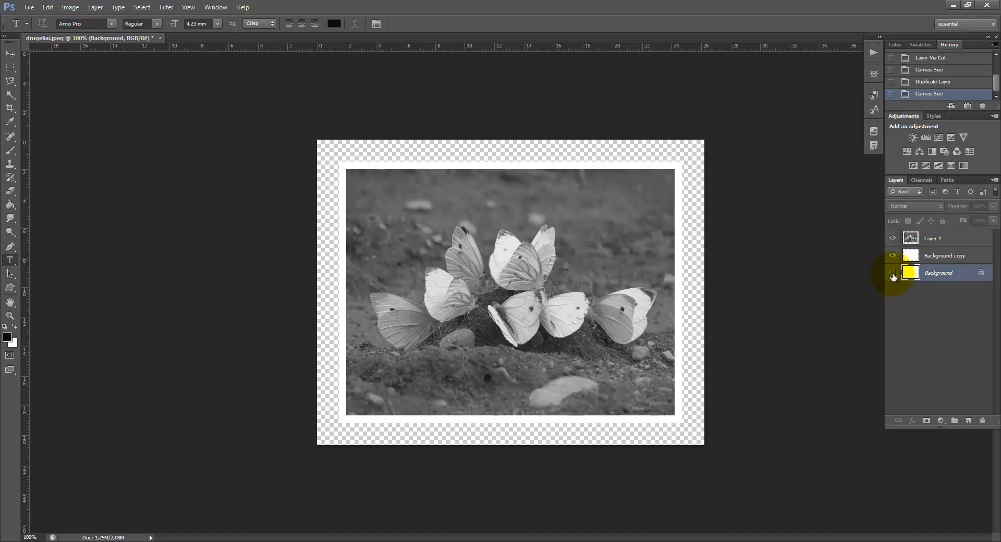
# - Show the original Background layer again and add an Inner Glow layer style to the Background copy layer
pyautogui.click(893, 274)
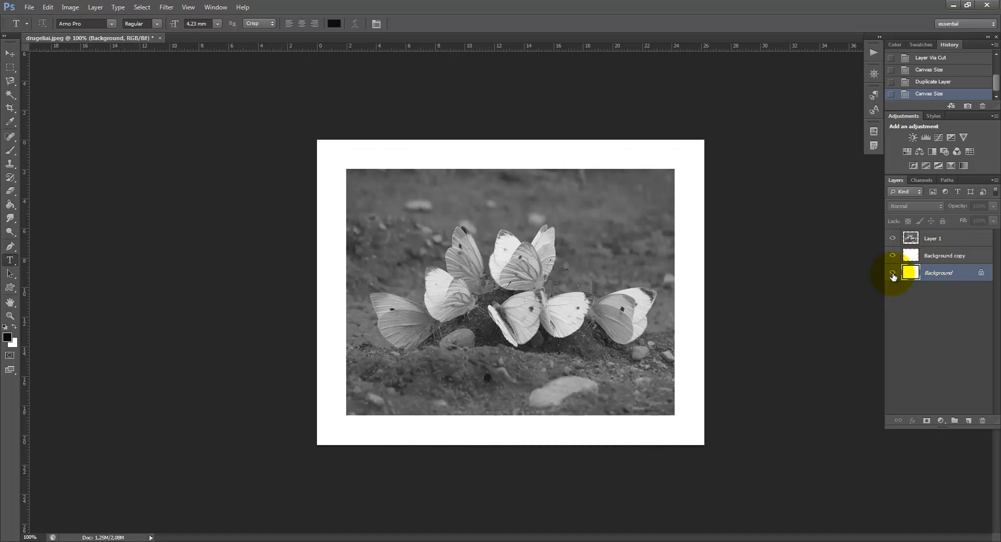
pyautogui.click(941, 260)
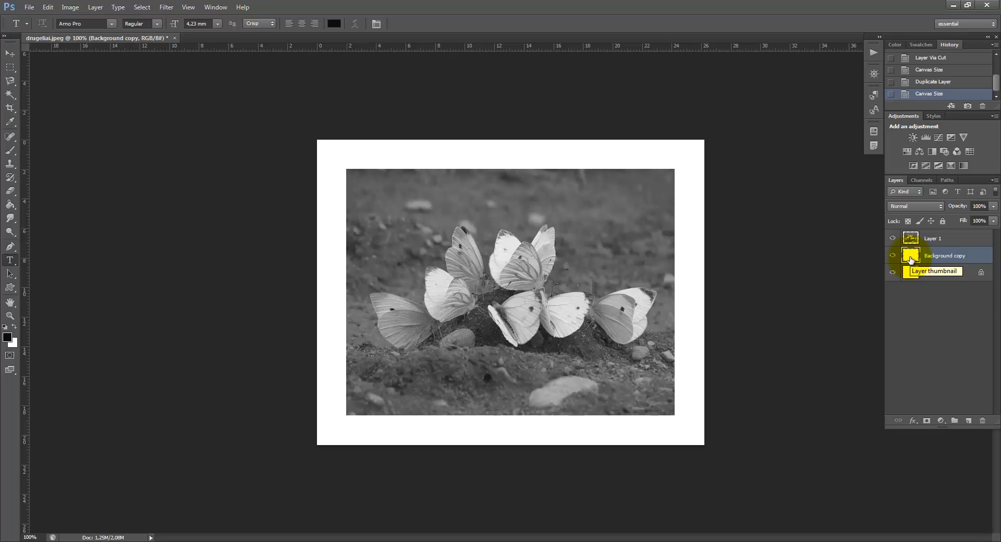
pyautogui.rightClick(911, 258)
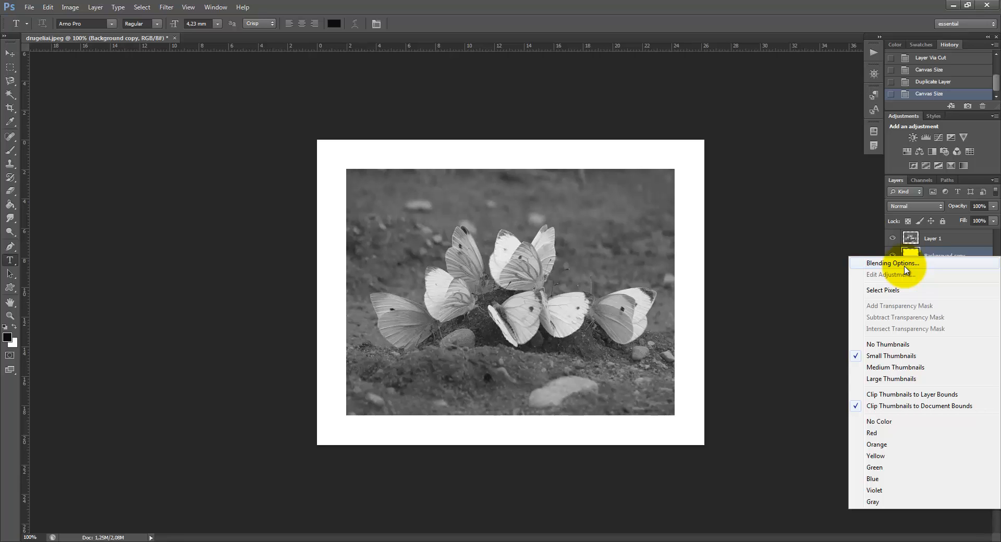
pyautogui.click(906, 266)
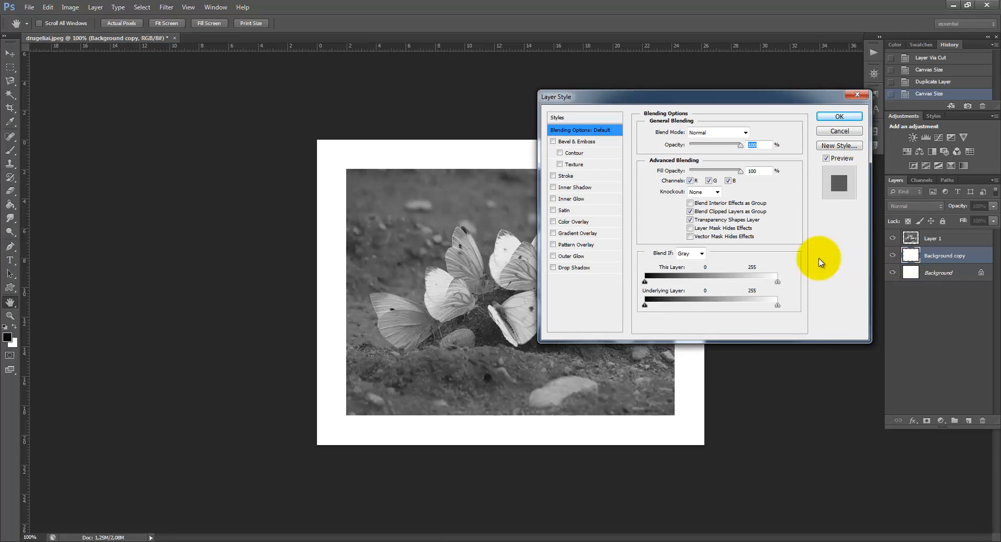
pyautogui.click(565, 203)
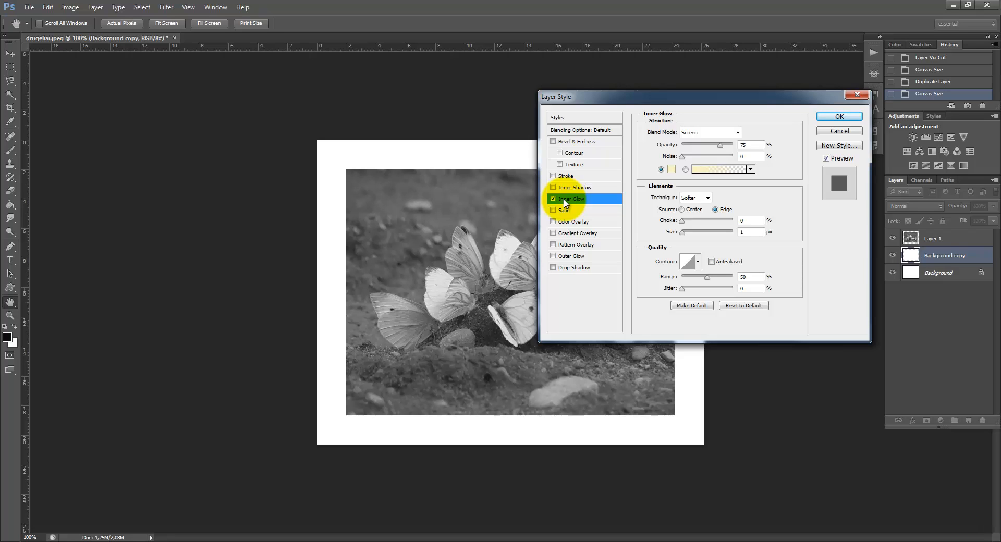
# - Set the inner glow's color to near-black 0e0e0e
pyautogui.click(672, 170)
pyautogui.click(671, 168)
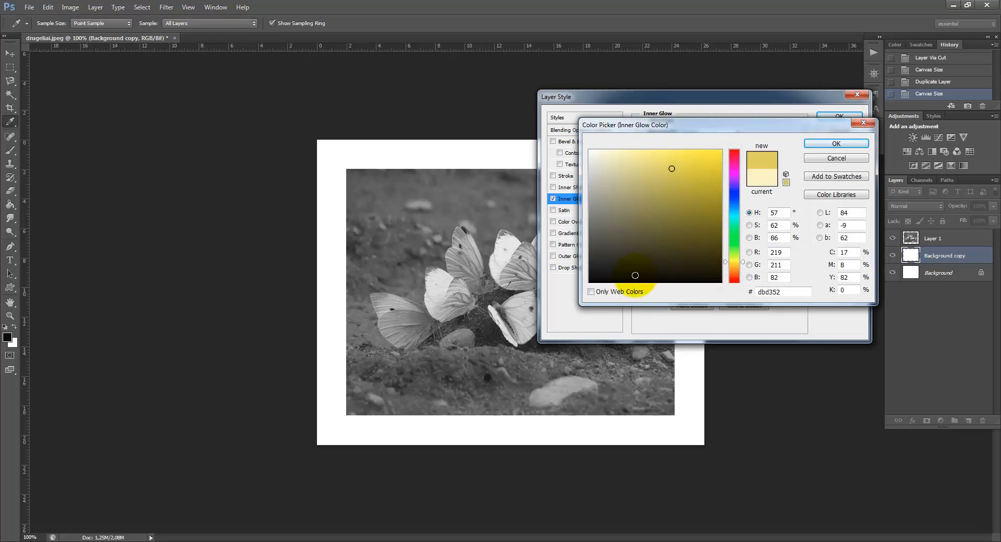
pyautogui.moveTo(598, 276); pyautogui.dragTo(593, 276)
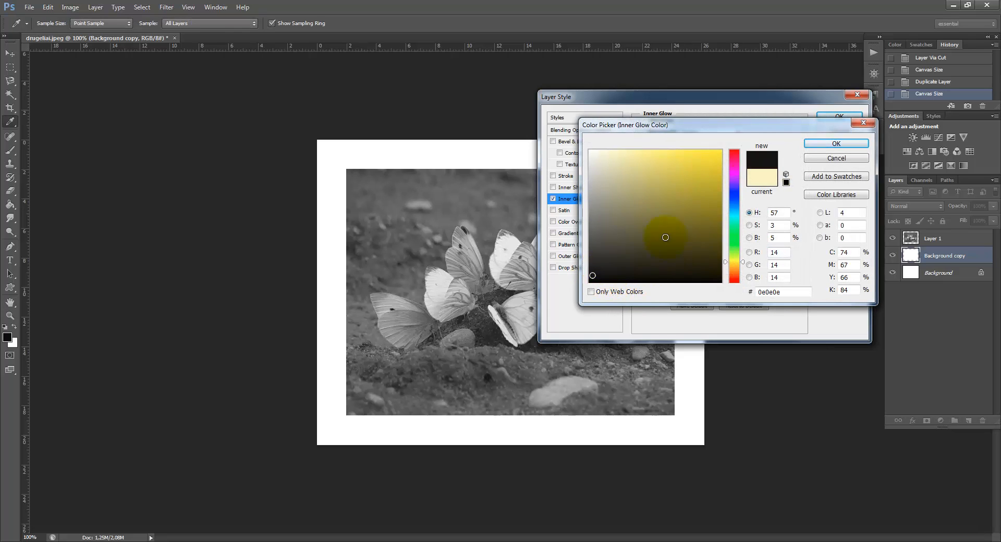
pyautogui.click(826, 146)
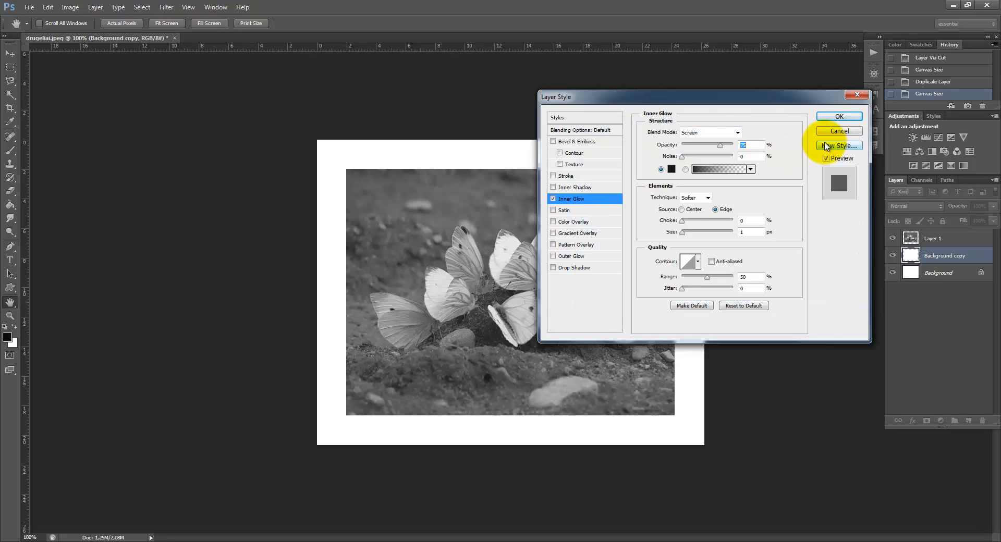
# - Increase the inner glow's size to 38 px and set its blend mode to Multiply
pyautogui.moveTo(780, 97); pyautogui.dragTo(791, 96)
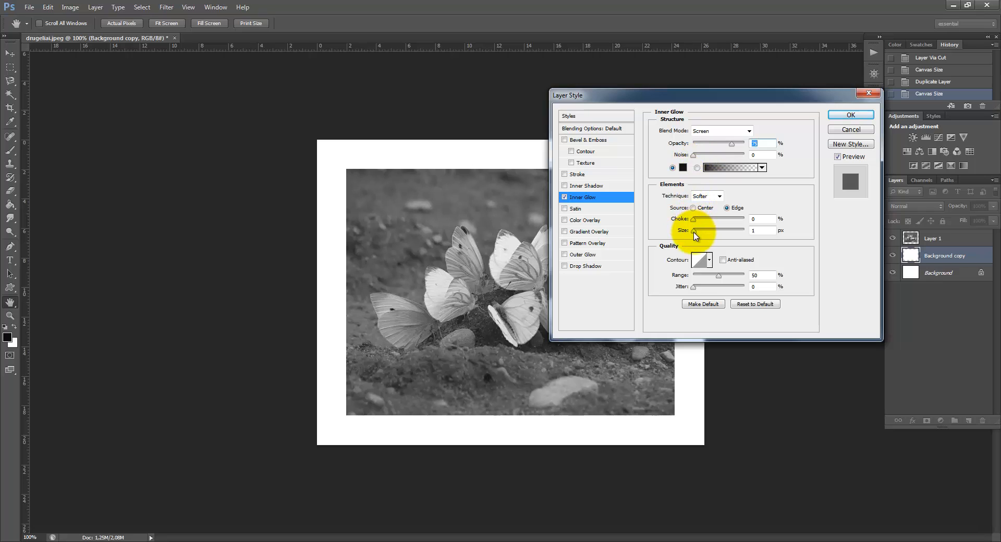
pyautogui.moveTo(694, 233); pyautogui.dragTo(705, 234)
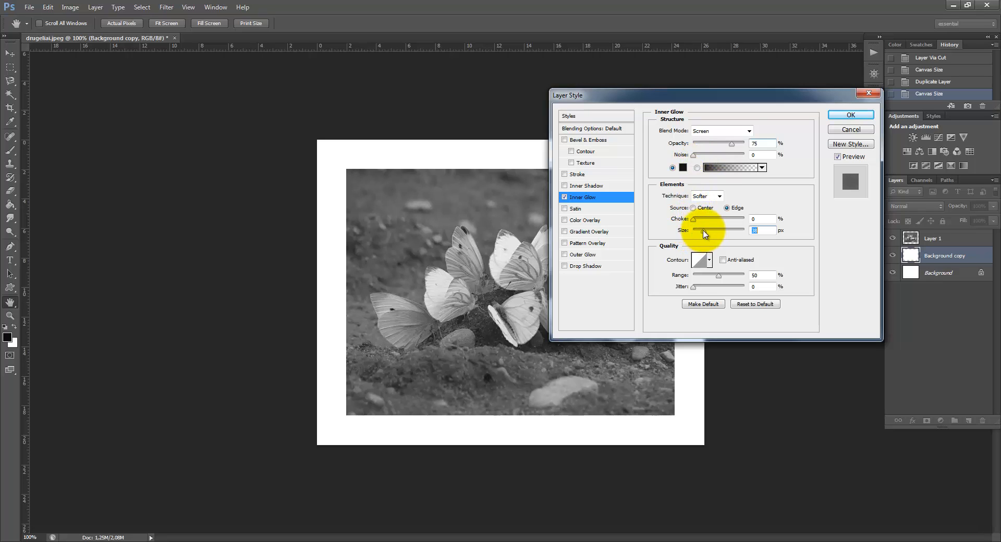
pyautogui.click(745, 130)
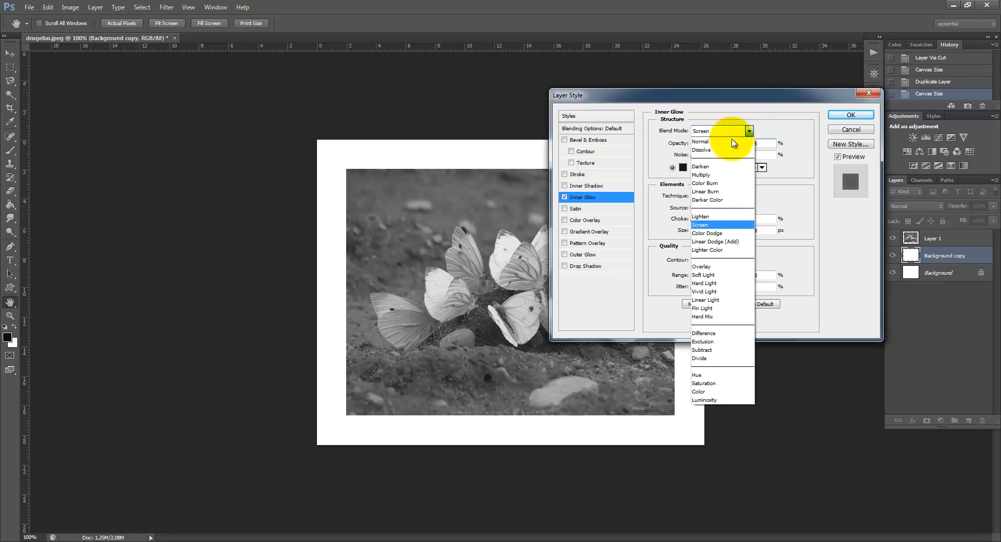
pyautogui.click(718, 177)
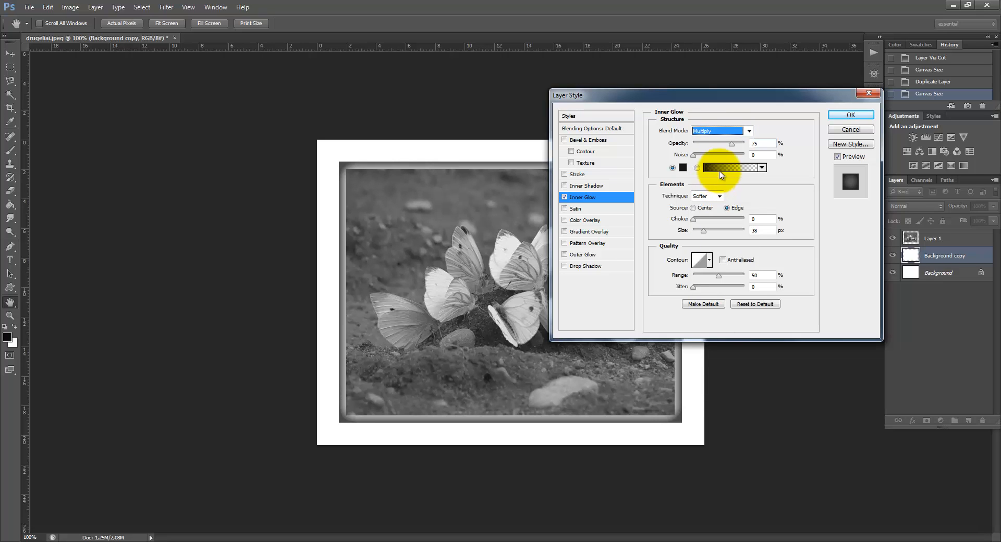
pyautogui.click(749, 131)
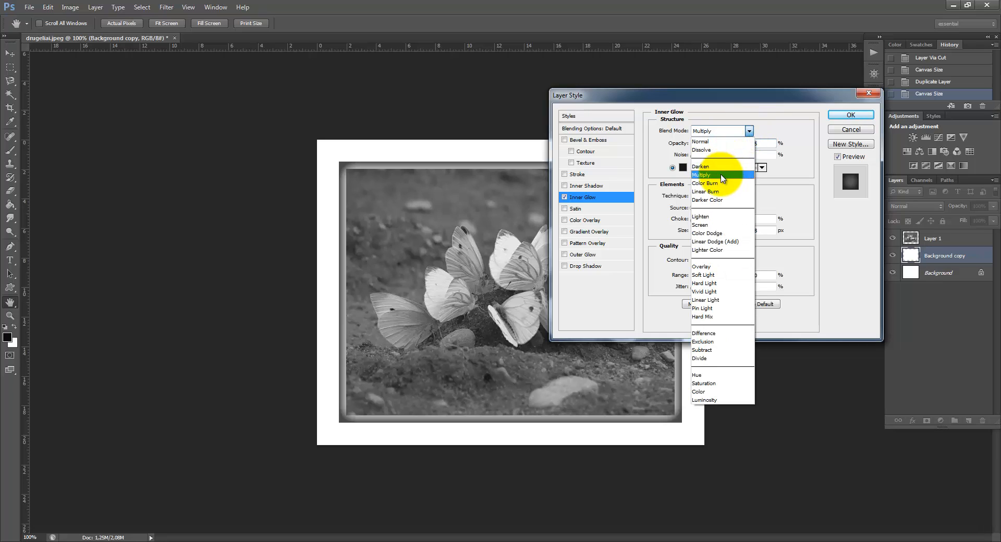
pyautogui.click(713, 177)
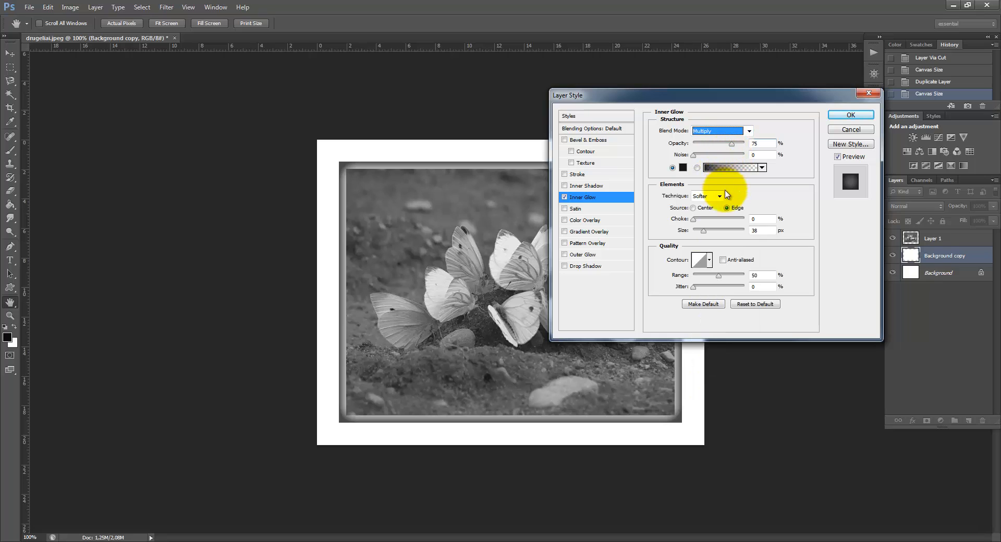
# - Reduce the inner glow to a size of 6 px and an opacity of about 43%, and apply the layer style
pyautogui.moveTo(704, 233); pyautogui.dragTo(699, 235)
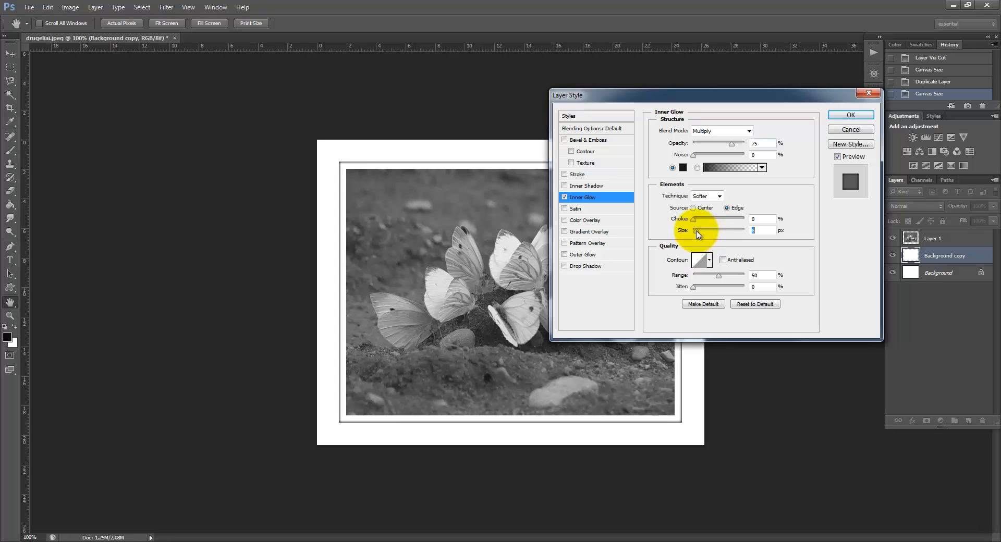
pyautogui.moveTo(699, 235); pyautogui.dragTo(698, 233)
pyautogui.moveTo(734, 150)
pyautogui.mouseDown()
pyautogui.moveTo(696, 150)
pyautogui.moveTo(745, 153)
pyautogui.moveTo(696, 150)
pyautogui.moveTo(716, 148)
pyautogui.mouseUp()
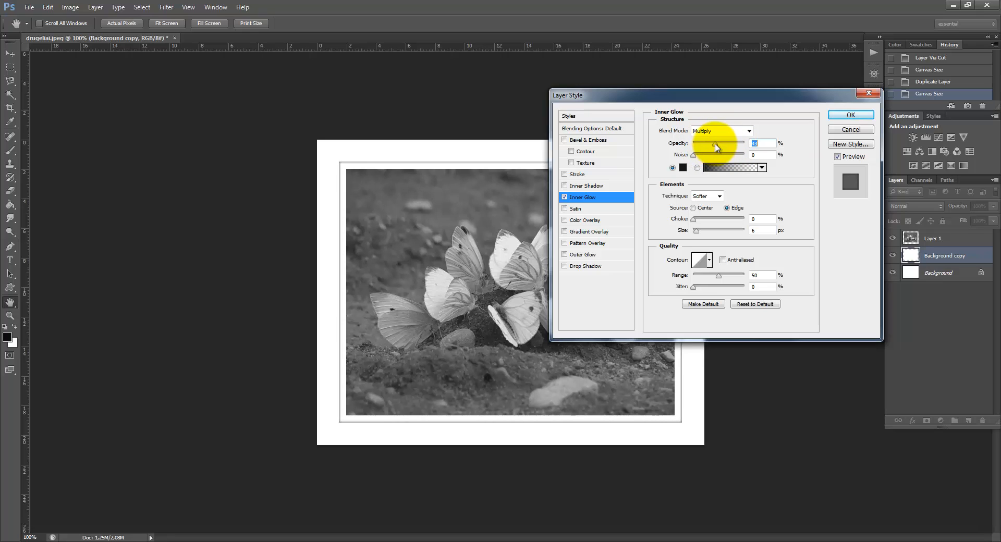
pyautogui.click(846, 114)
pyautogui.press('t')
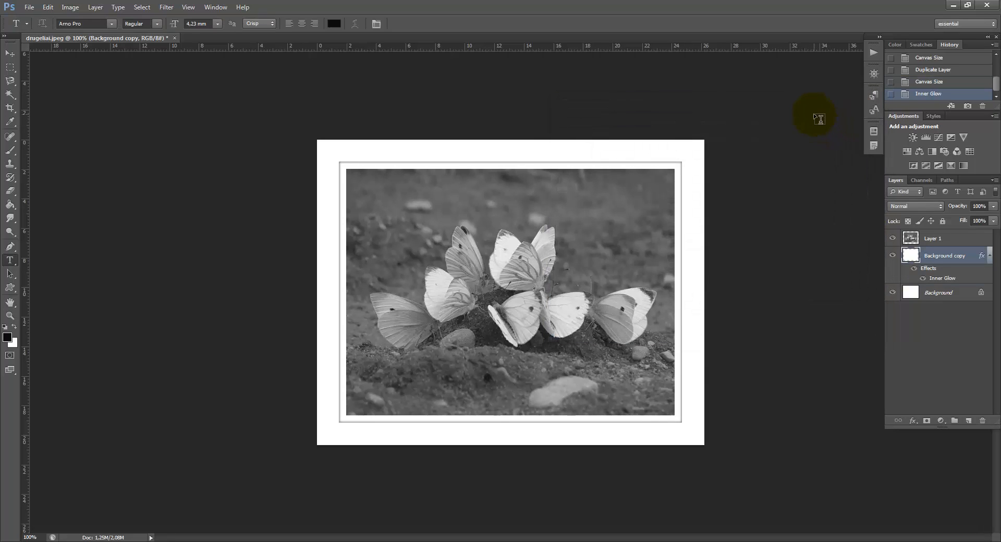